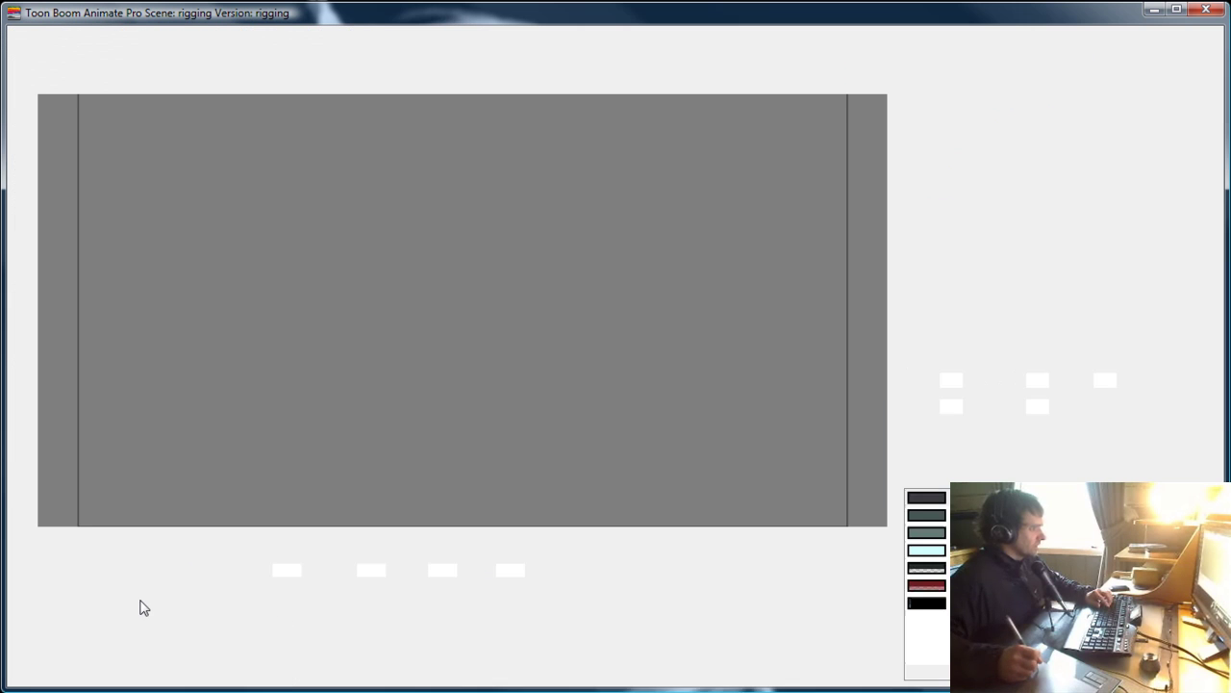
# Step: Delete the stray Drawing_1 layer, select the Drawing layer and pick the Brush tool
pyautogui.press('Delete')
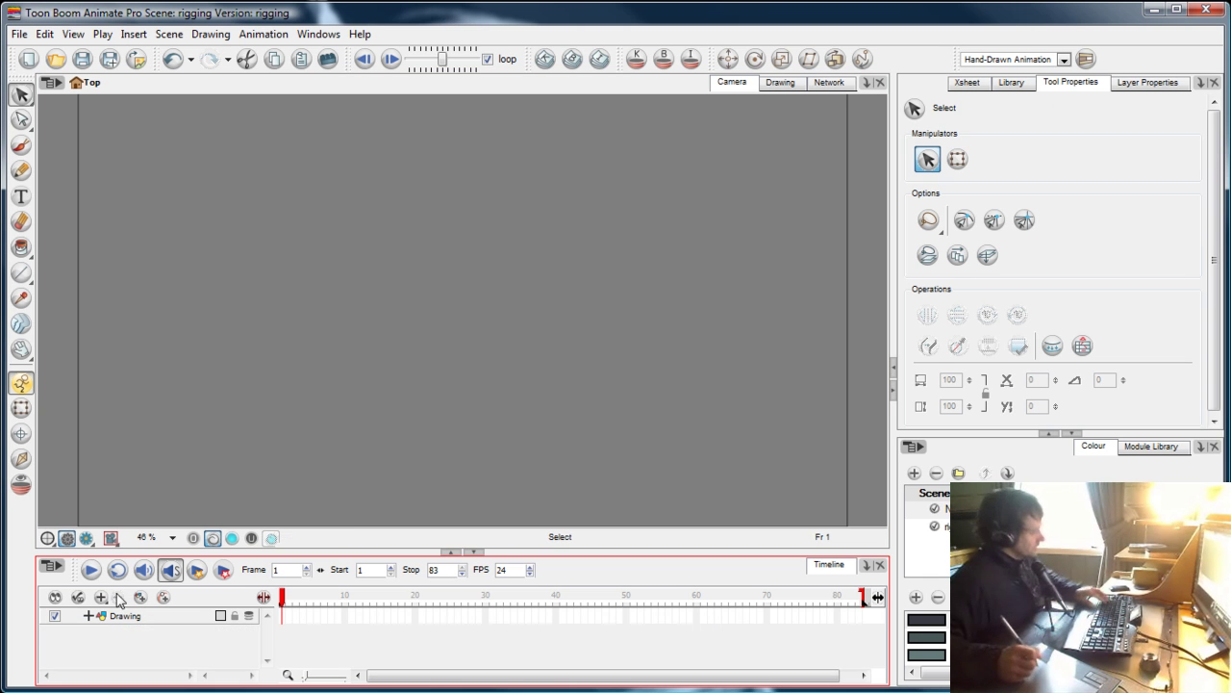
pyautogui.click(281, 618)
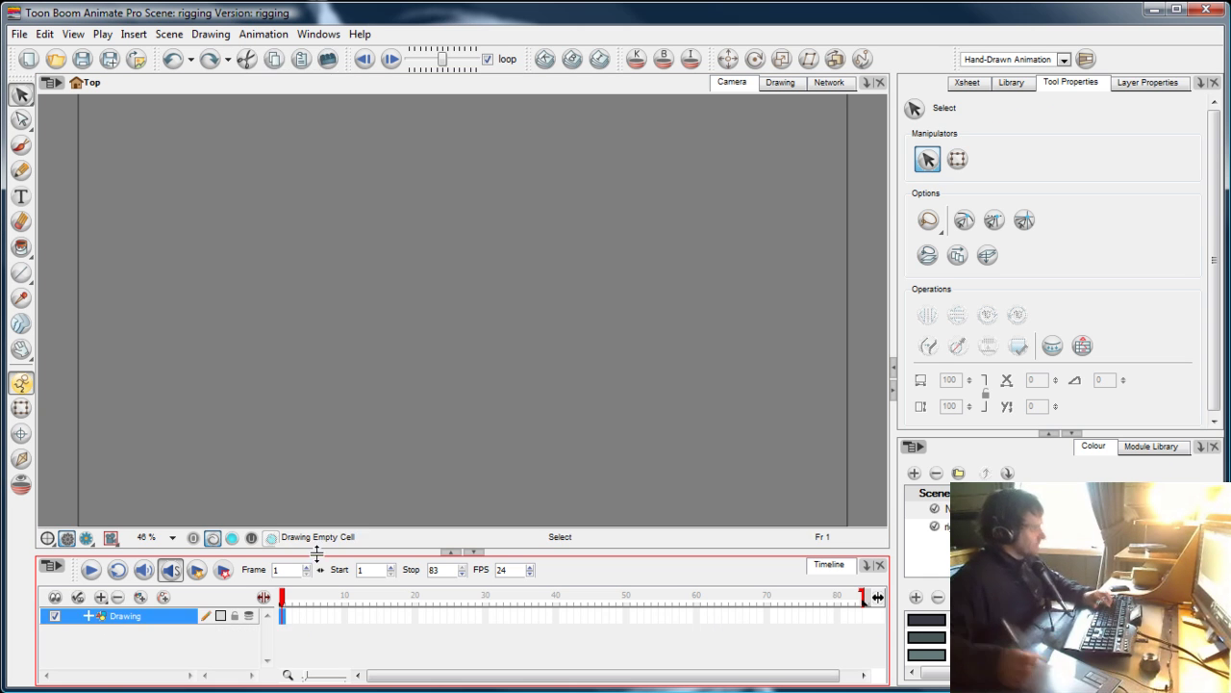
pyautogui.click(24, 147)
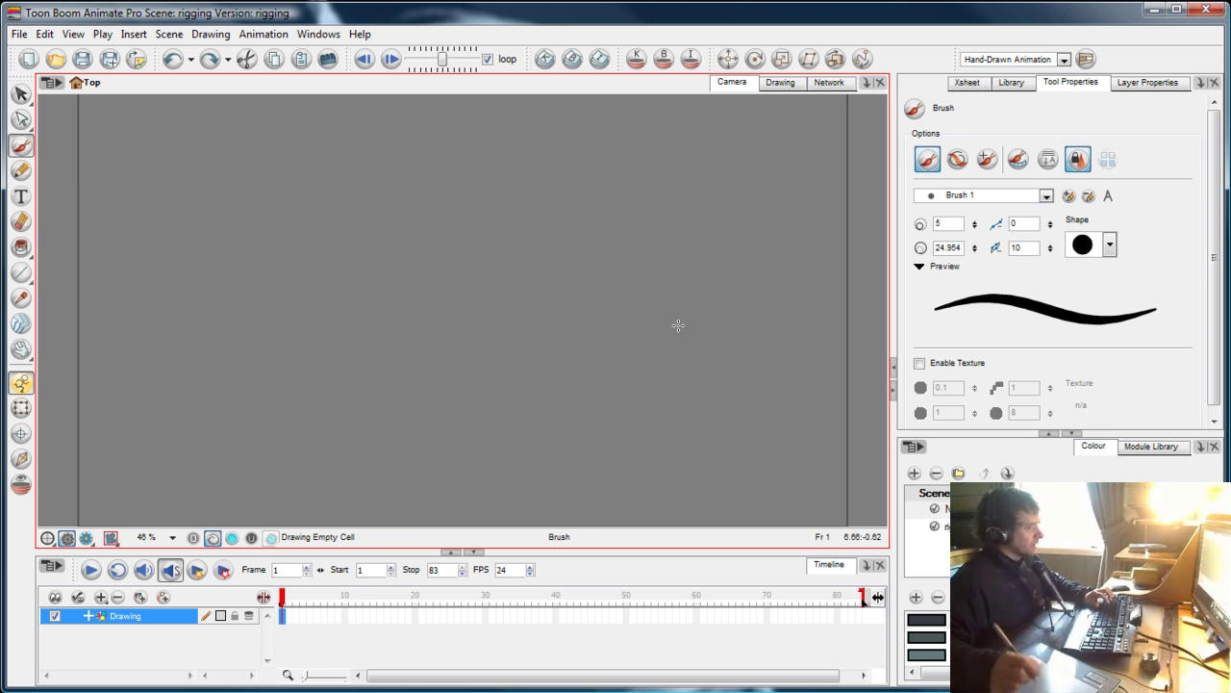
# Step: Step the playhead through the timeline out to frame 50 and back to frame 30
pyautogui.click(311, 628)
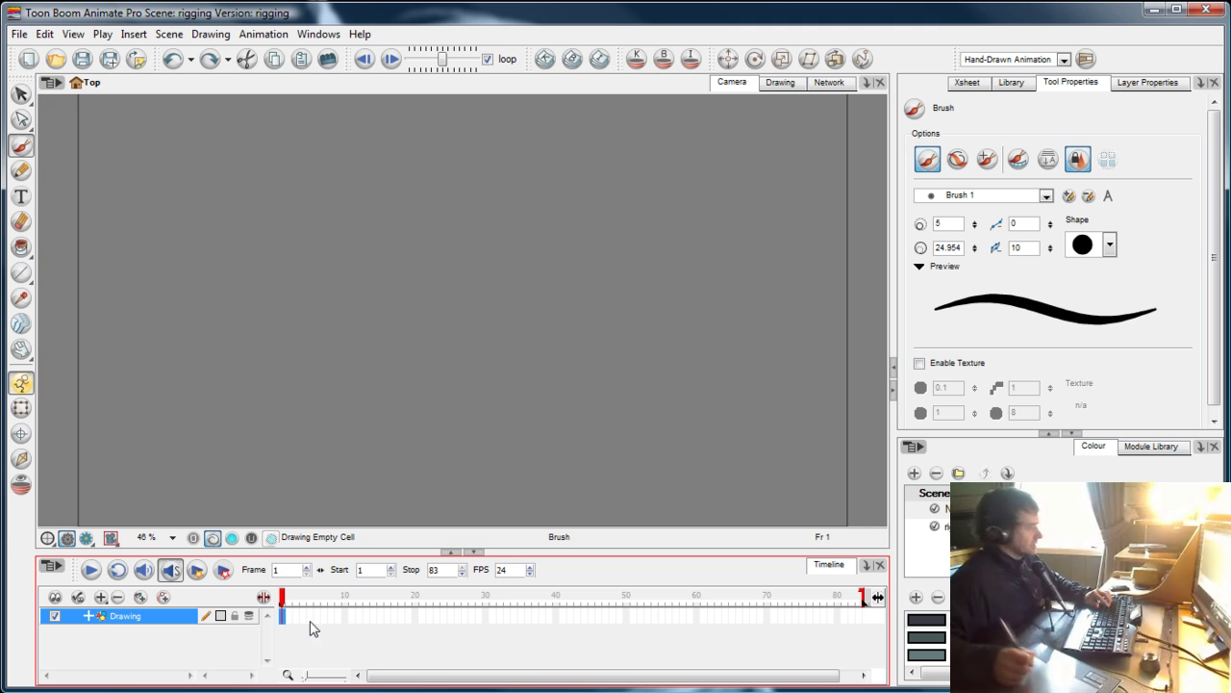
pyautogui.click(344, 617)
pyautogui.click(284, 616)
pyautogui.click(343, 616)
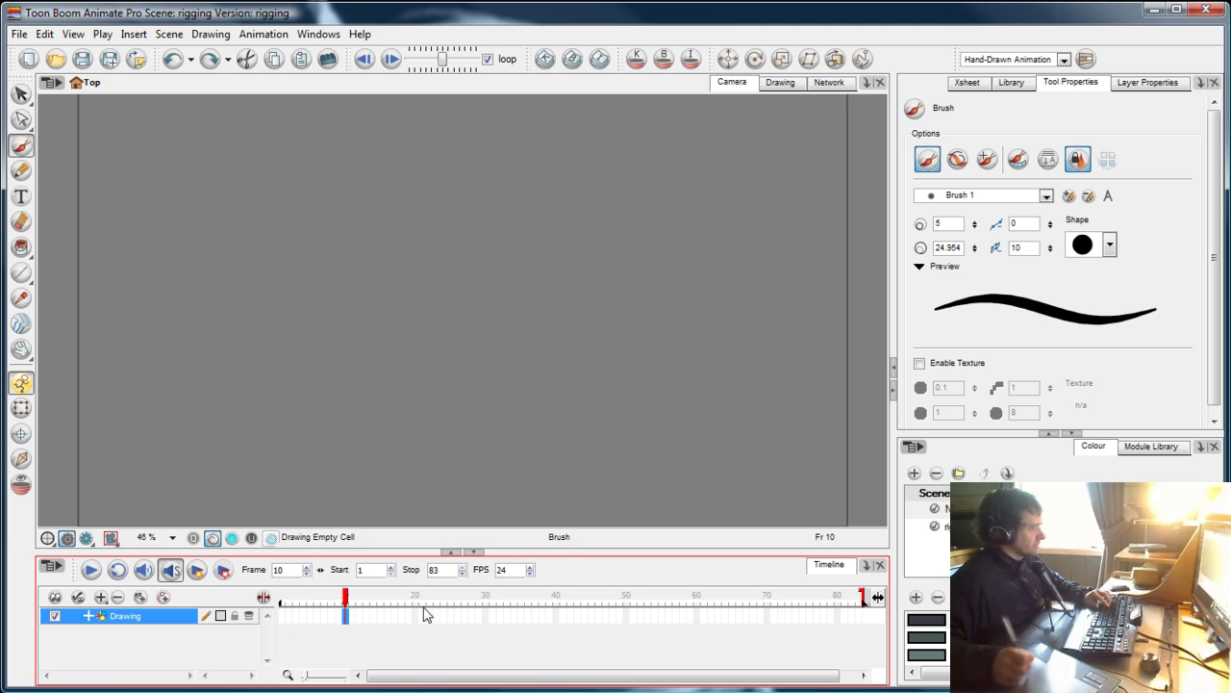
pyautogui.click(414, 616)
pyautogui.click(486, 617)
pyautogui.click(556, 616)
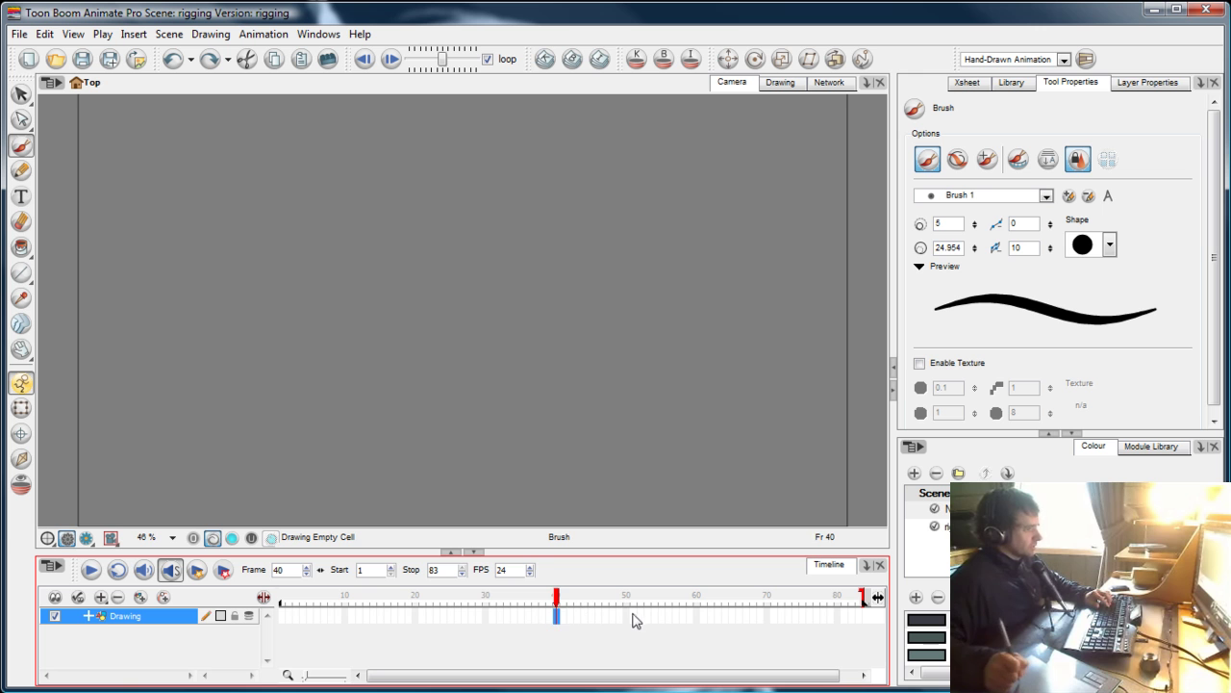
pyautogui.click(627, 616)
pyautogui.click(556, 616)
pyautogui.click(486, 616)
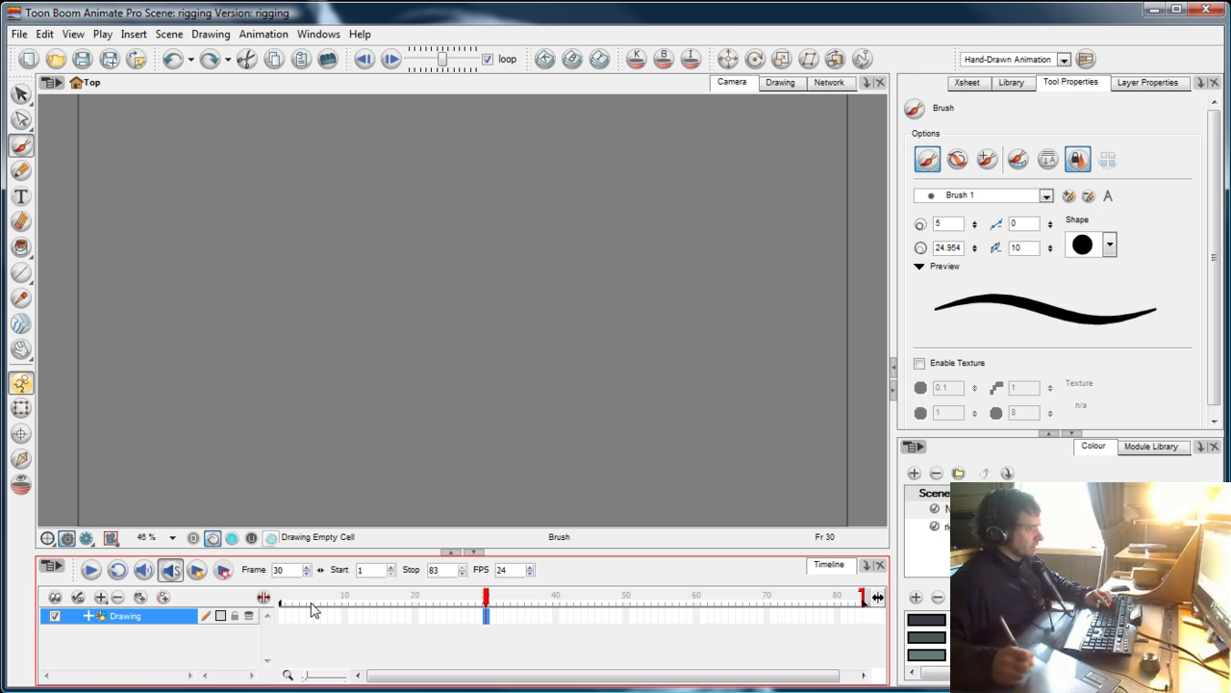
# Step: Step through the early frames up to frame 20, then return the playhead to frame 1
pyautogui.click(282, 617)
pyautogui.click(346, 616)
pyautogui.click(414, 617)
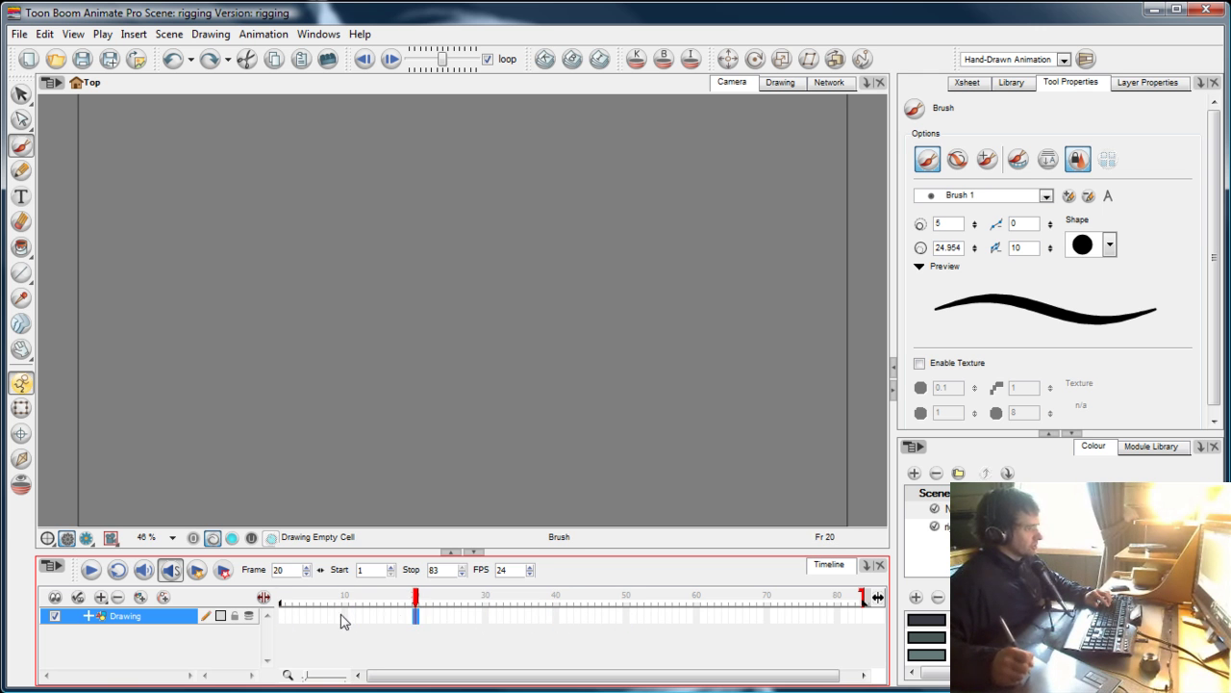
pyautogui.click(337, 617)
pyautogui.click(283, 618)
pyautogui.click(344, 619)
pyautogui.click(415, 618)
pyautogui.click(281, 617)
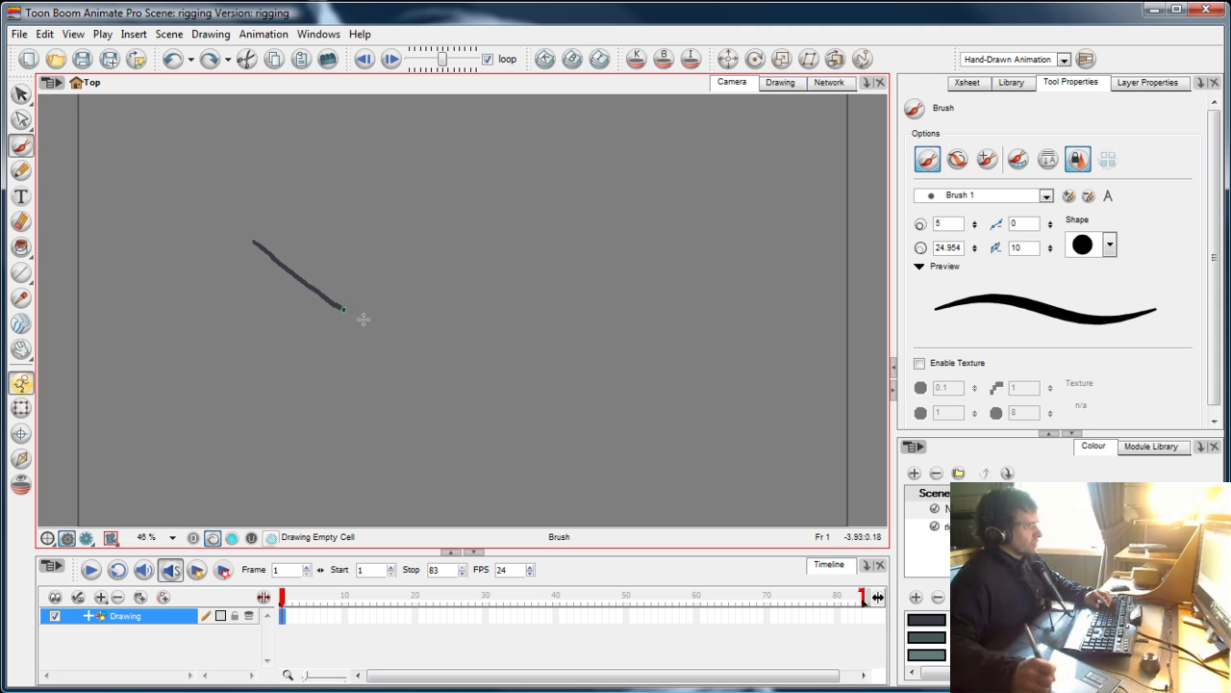
# Step: Draw a curved test stroke, then select all and delete it
pyautogui.moveTo(363, 319)
pyautogui.mouseDown()
pyautogui.moveTo(401, 333)
pyautogui.moveTo(568, 330)
pyautogui.mouseUp()
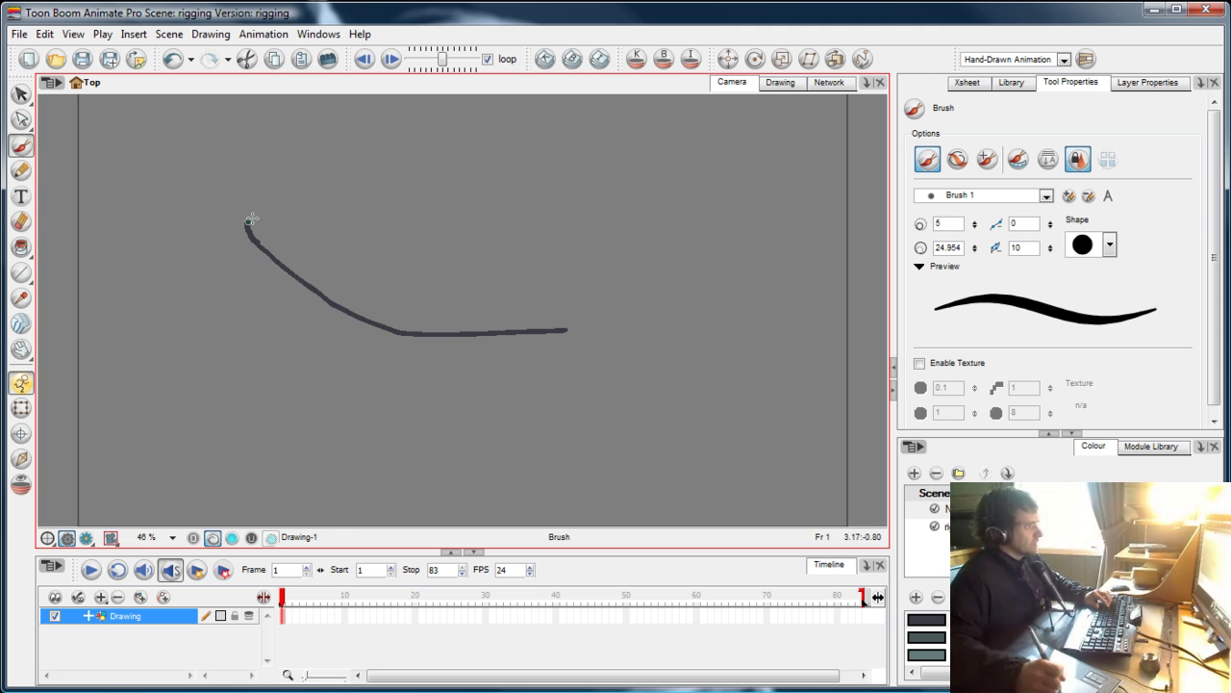
pyautogui.moveTo(250, 220); pyautogui.dragTo(306, 212)
pyautogui.hotkey('ctrl', 'a')
pyautogui.press('Delete')
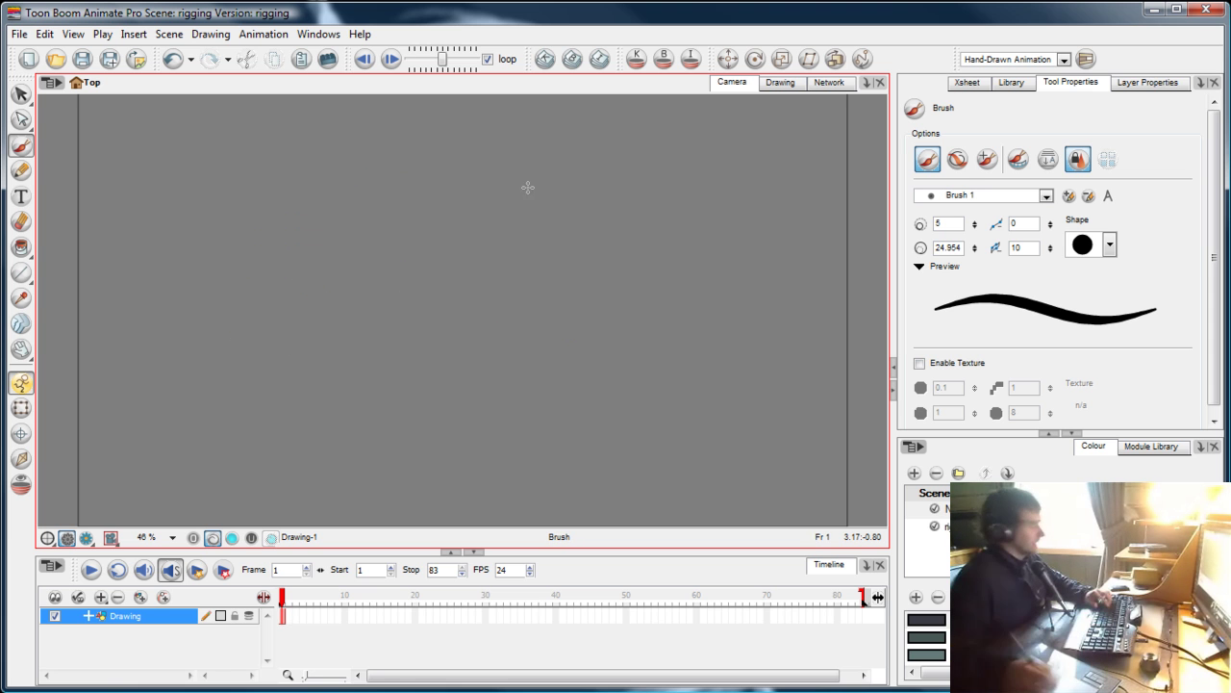
# Step: Draw the bent leg outline from hip to foot, fill it dark grey, and lasso-select the leg
pyautogui.moveTo(381, 166)
pyautogui.mouseDown()
pyautogui.moveTo(438, 243)
pyautogui.moveTo(424, 370)
pyautogui.moveTo(487, 415)
pyautogui.moveTo(386, 405)
pyautogui.mouseUp()
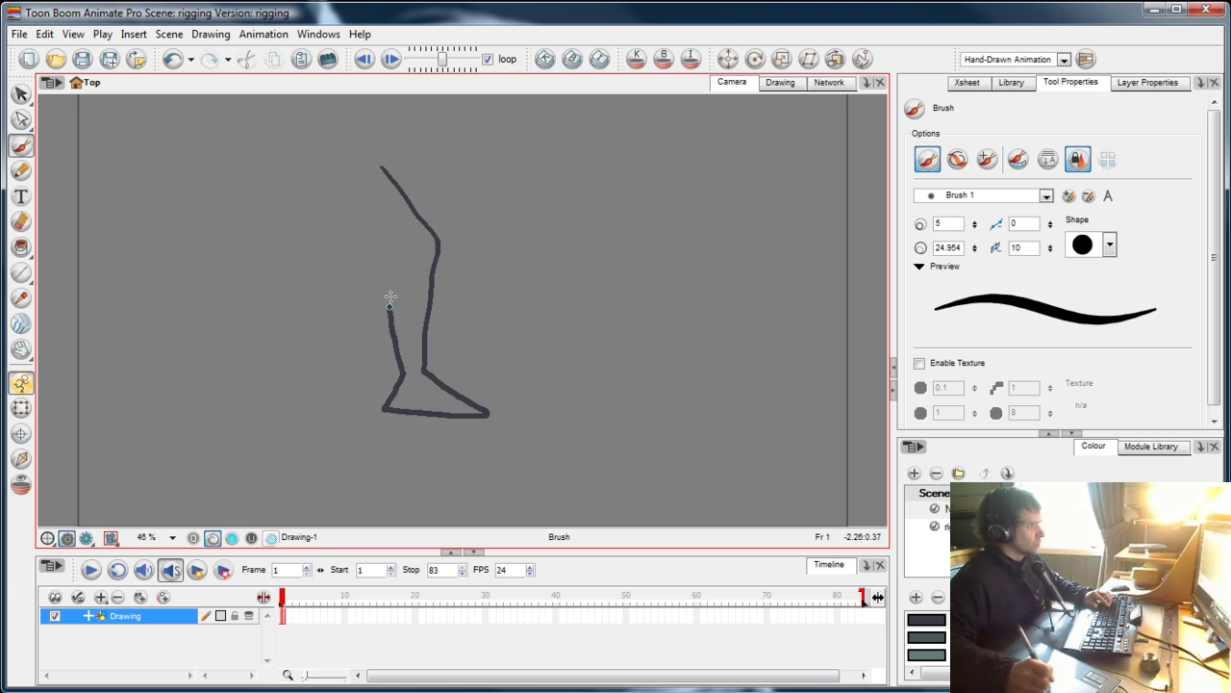
pyautogui.moveTo(400, 254); pyautogui.dragTo(339, 166)
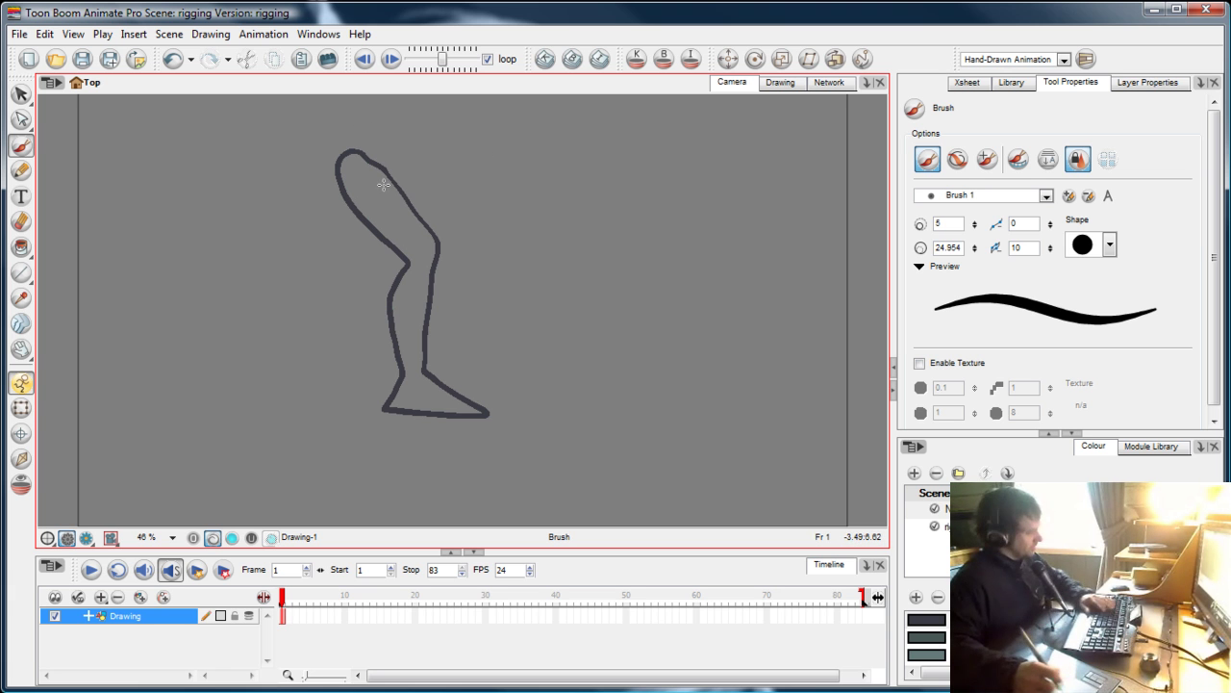
pyautogui.click(414, 229)
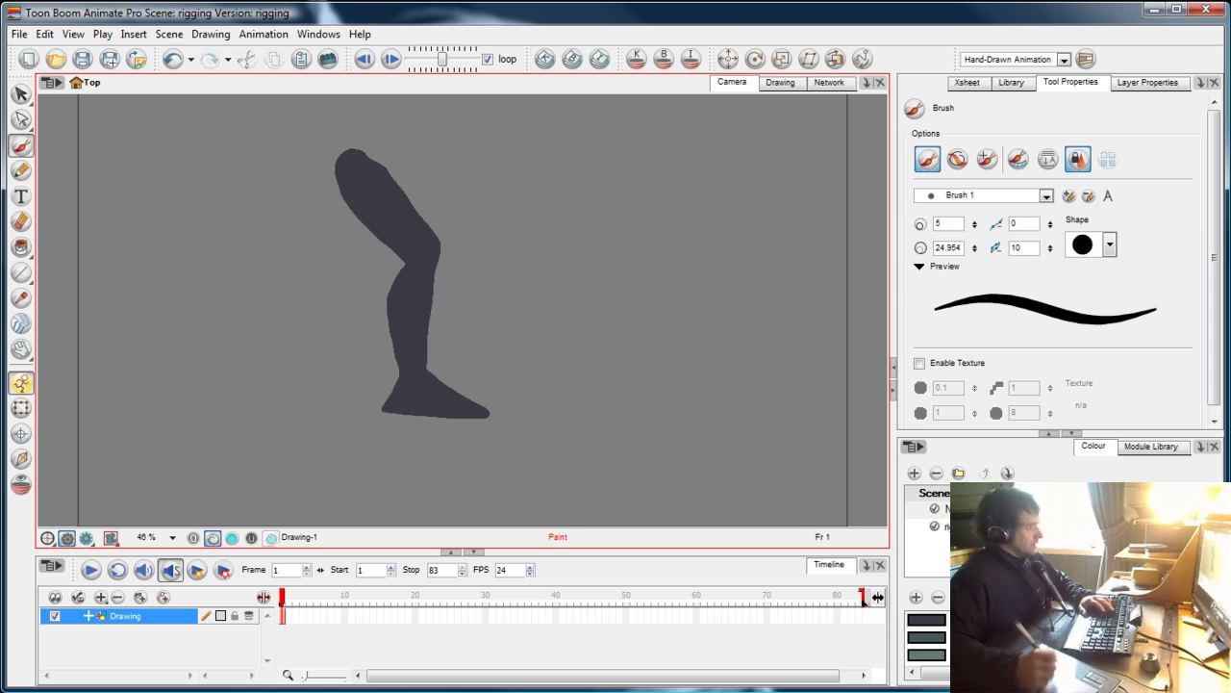
pyautogui.click(22, 93)
pyautogui.moveTo(492, 199); pyautogui.dragTo(300, 136)
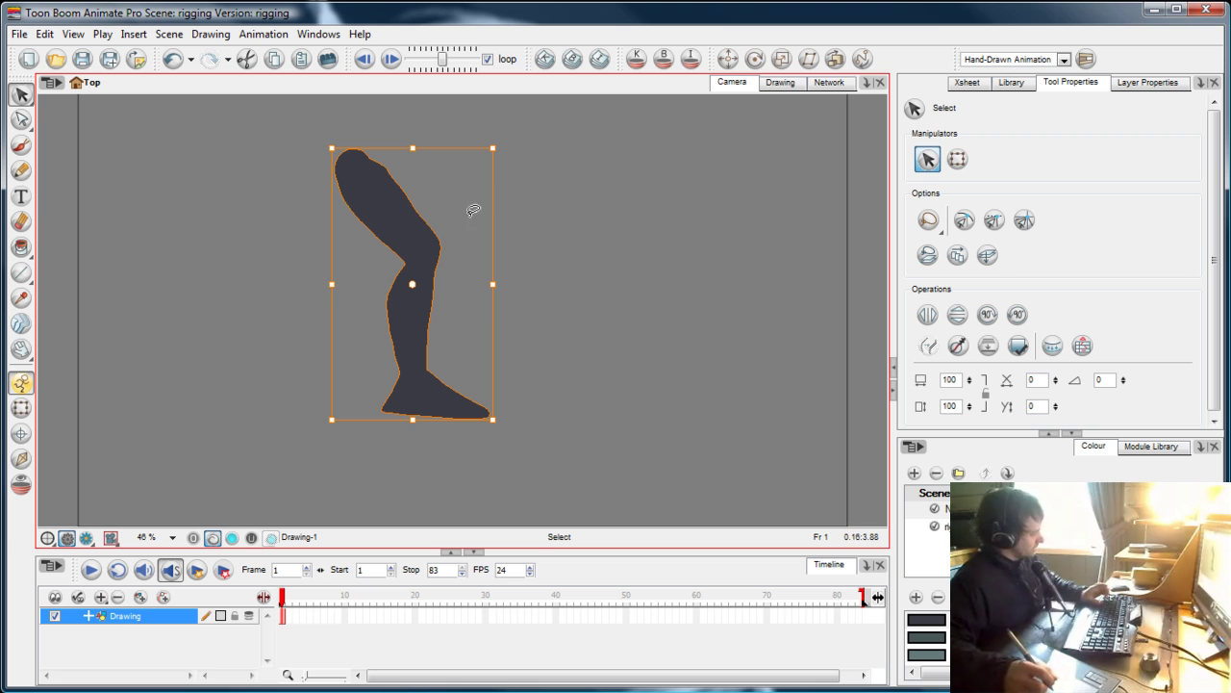
# Step: Smooth the leg's contours with Shift+Alt+S and deselect the drawing
pyautogui.hotkey('shift', 'alt', 's')
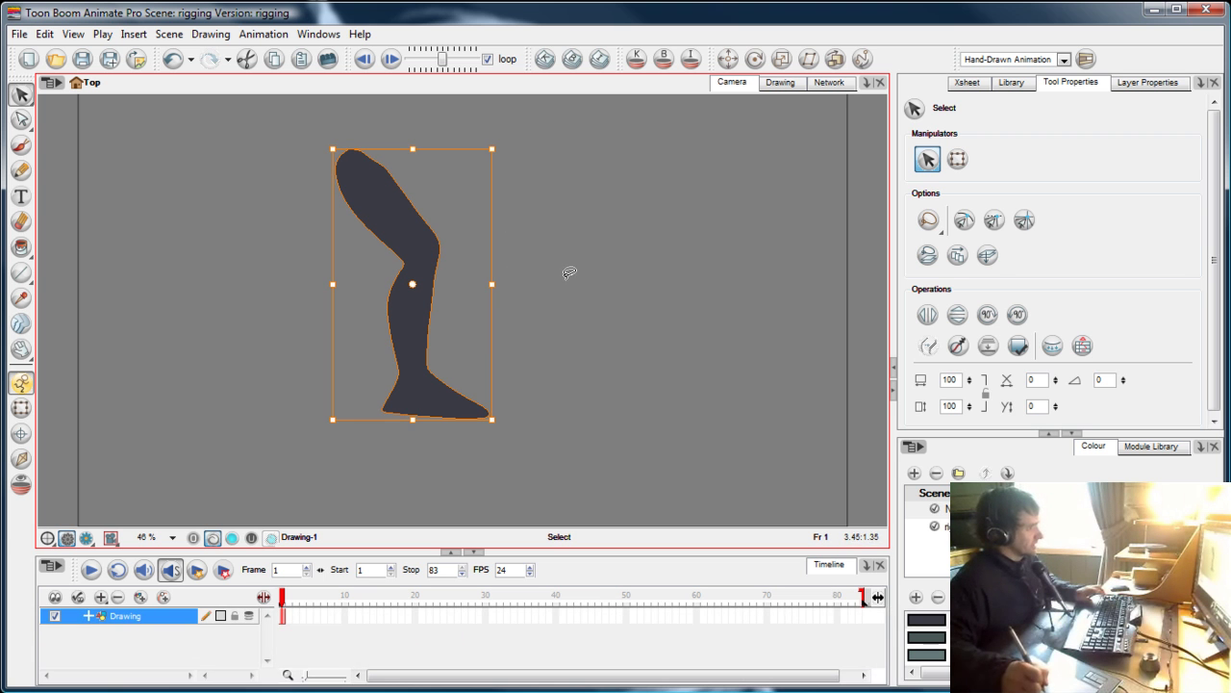
pyautogui.click(615, 265)
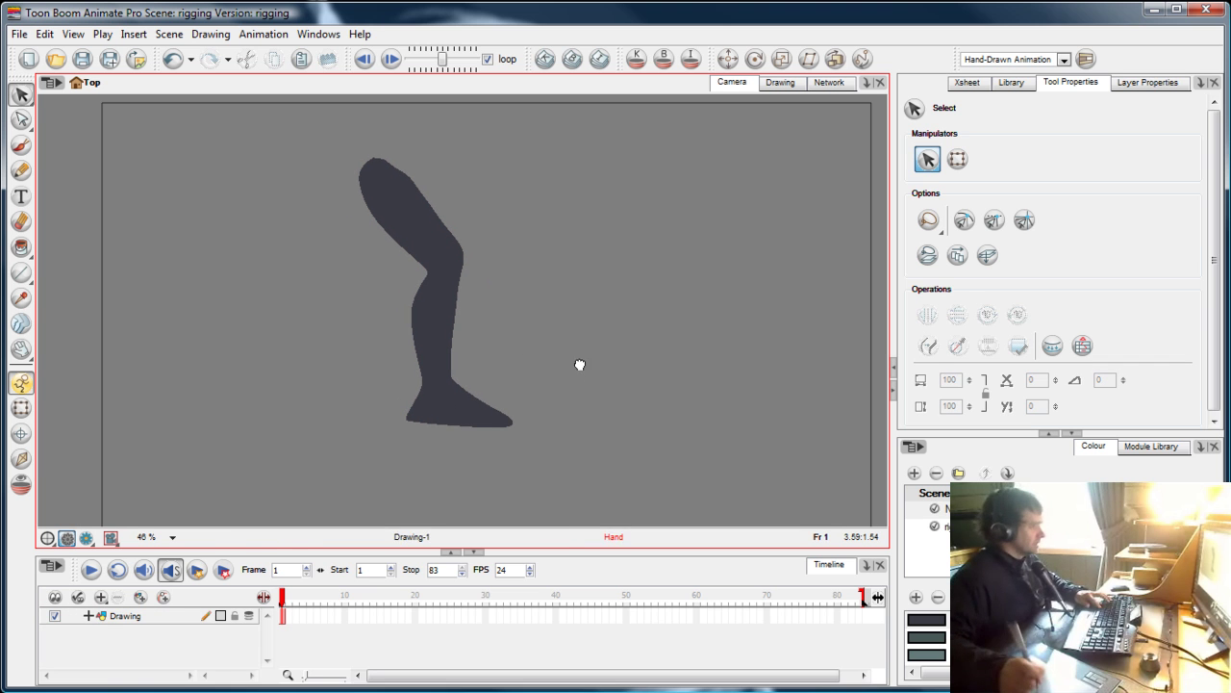
# Step: Lasso the foot with the Cutter and move it to a new 'foot' layer, cutting it from the source
pyautogui.click(21, 95)
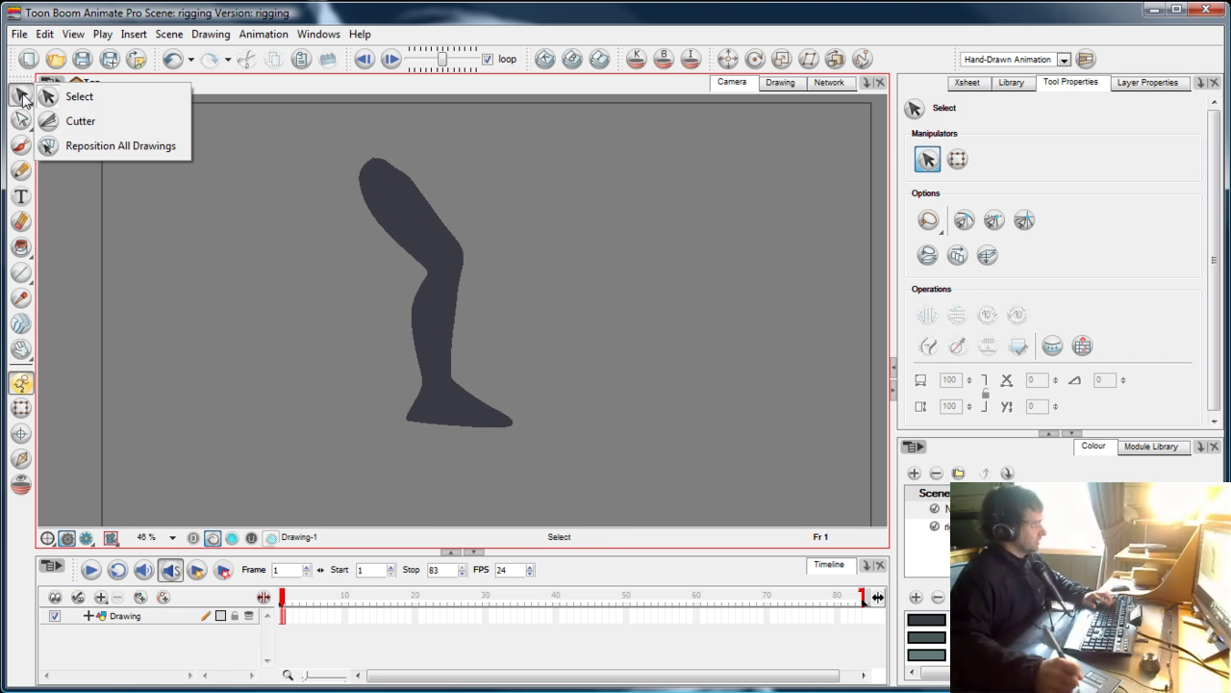
pyautogui.click(77, 121)
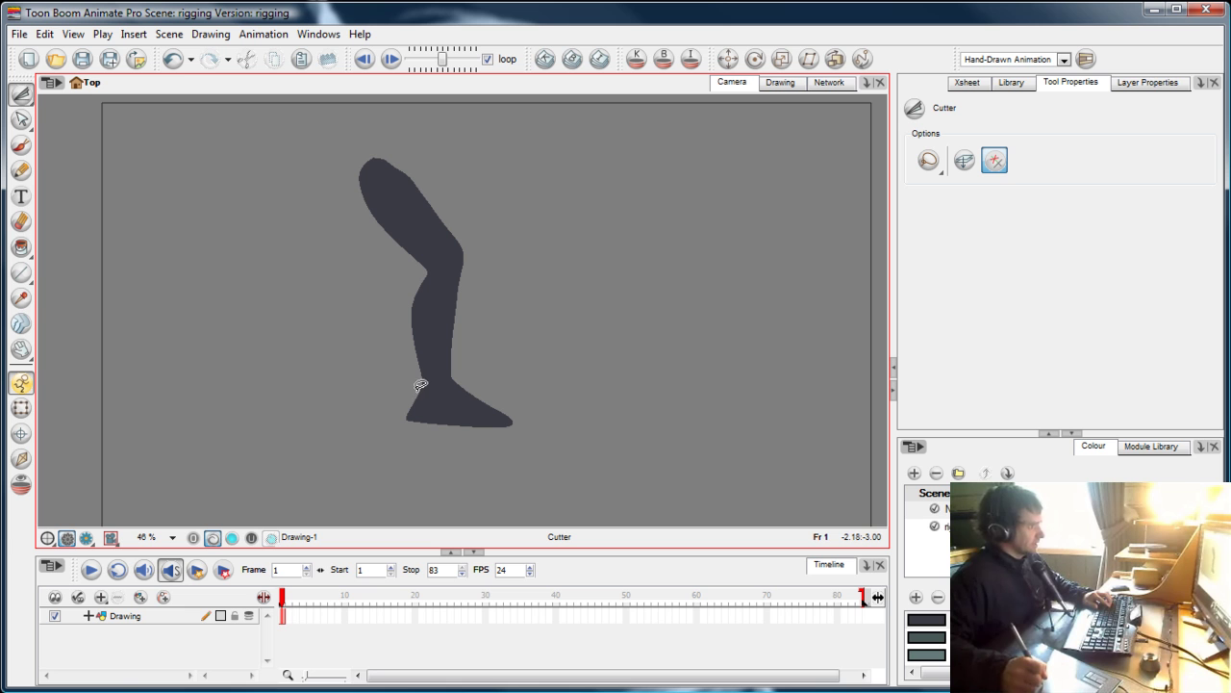
pyautogui.moveTo(428, 378)
pyautogui.mouseDown()
pyautogui.moveTo(530, 399)
pyautogui.moveTo(366, 421)
pyautogui.moveTo(423, 383)
pyautogui.mouseUp()
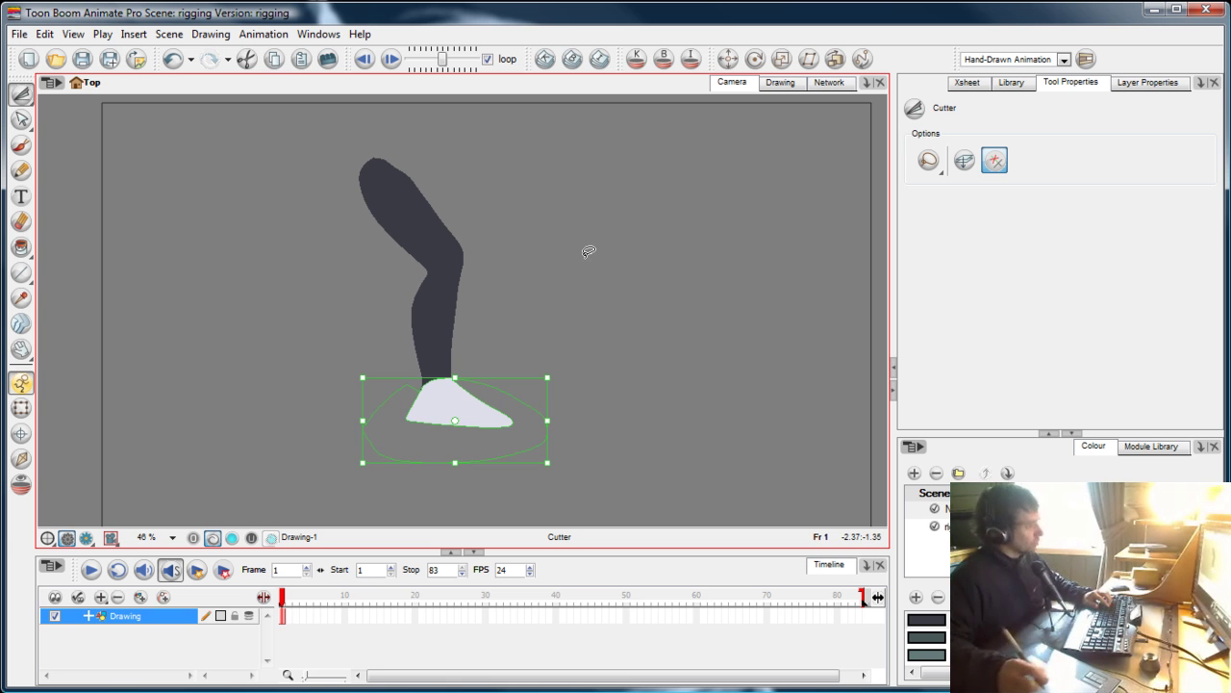
pyautogui.press('F9')
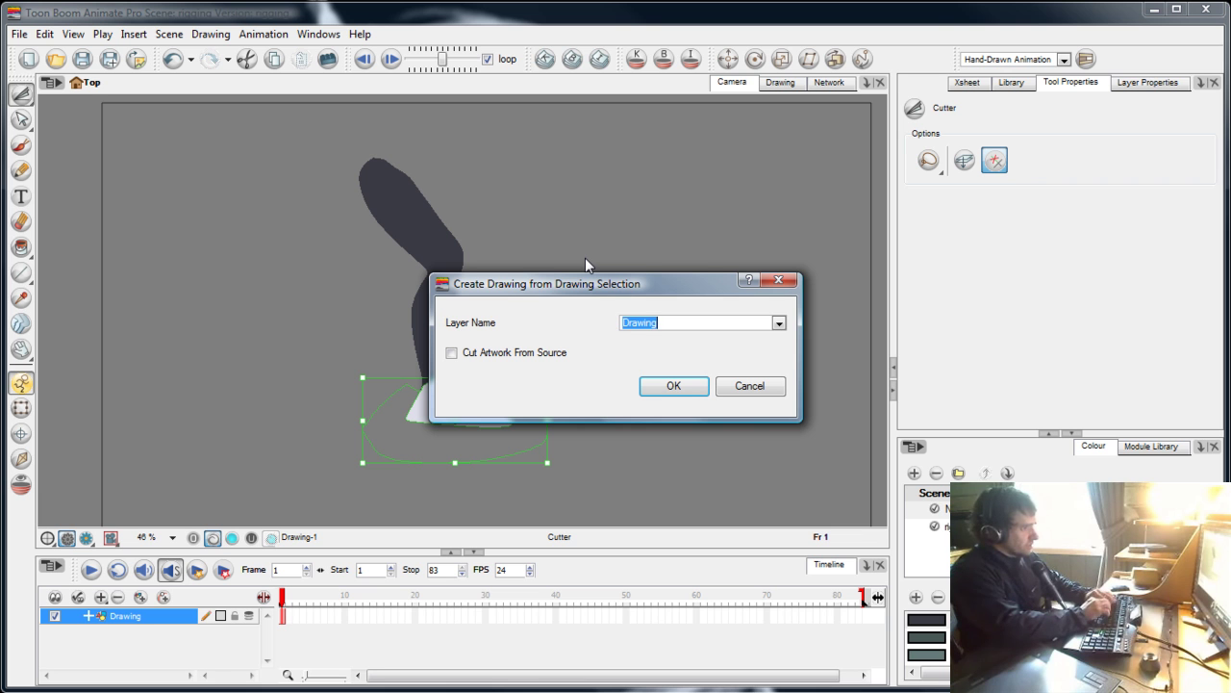
pyautogui.write('foot')
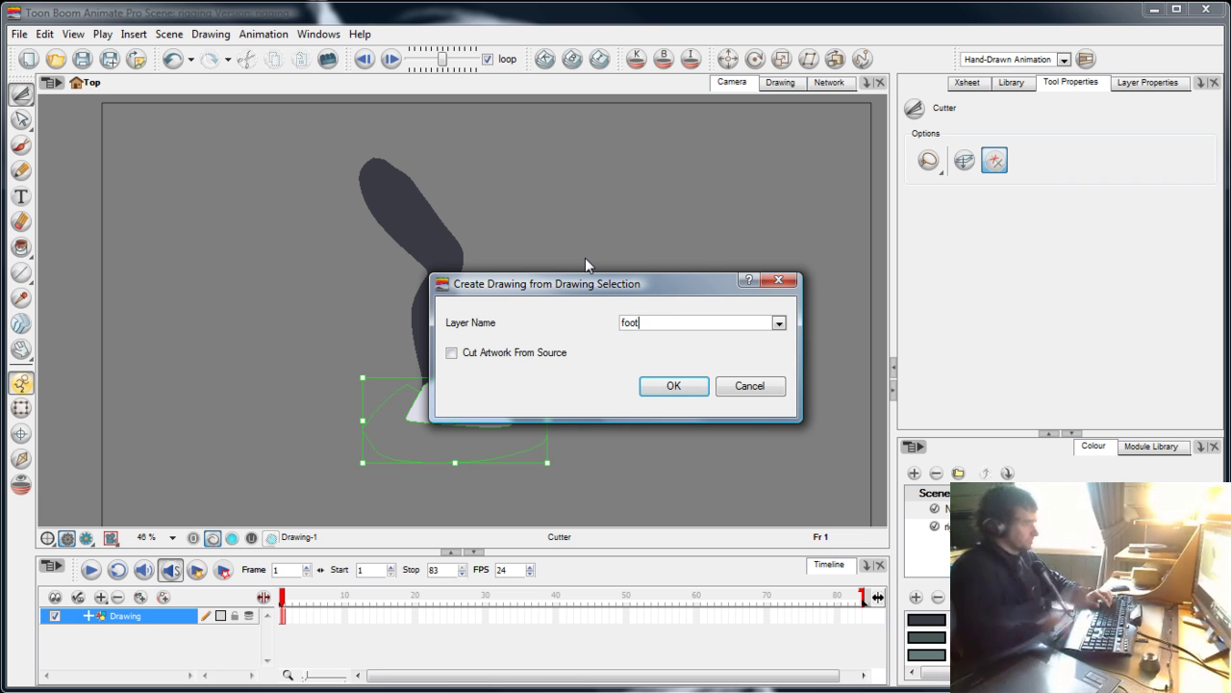
pyautogui.click(451, 352)
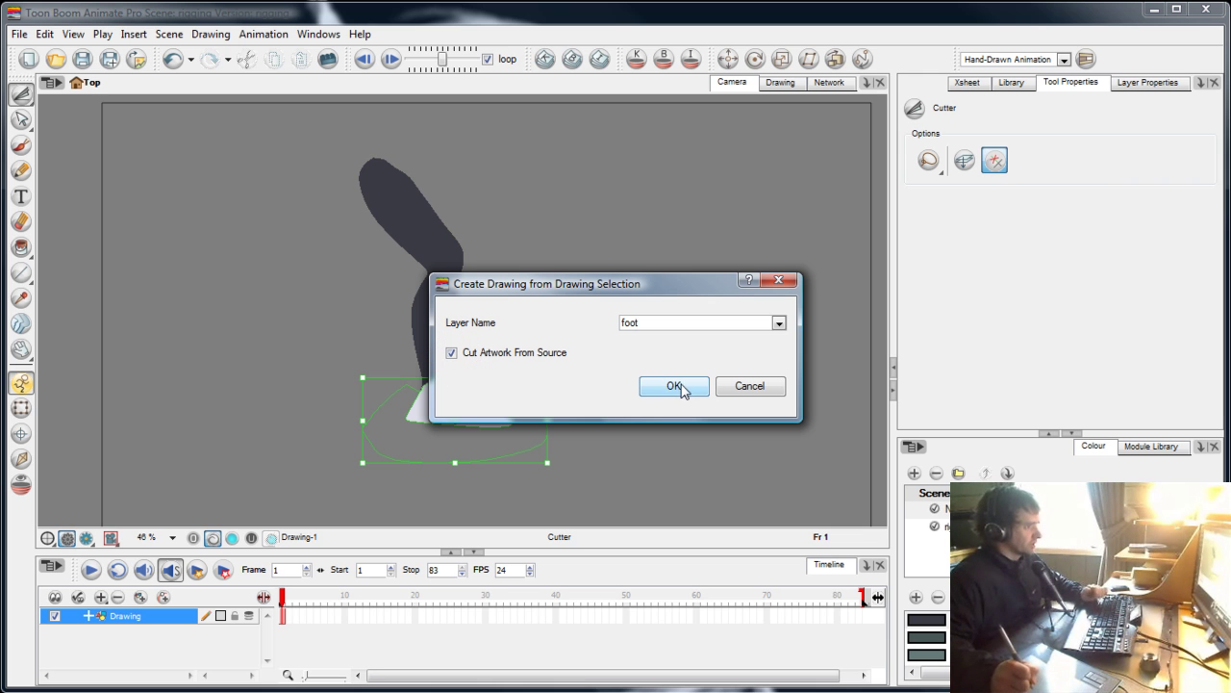
pyautogui.click(676, 386)
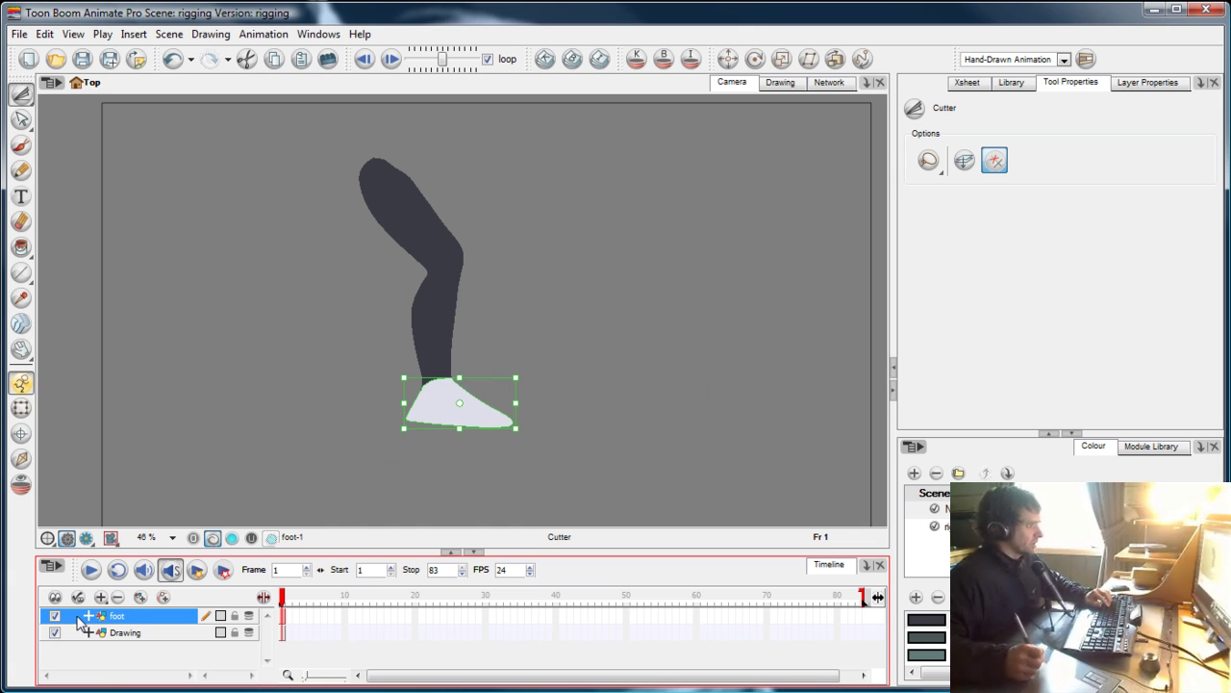
pyautogui.click(55, 617)
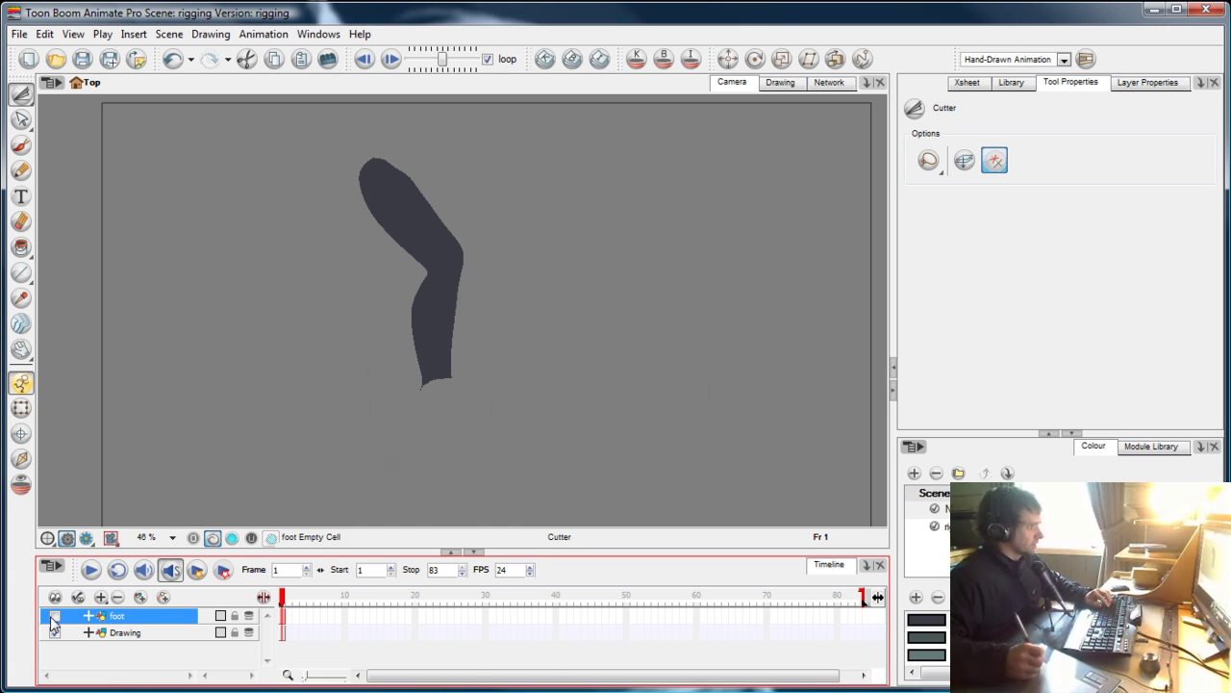
pyautogui.click(54, 617)
pyautogui.click(143, 634)
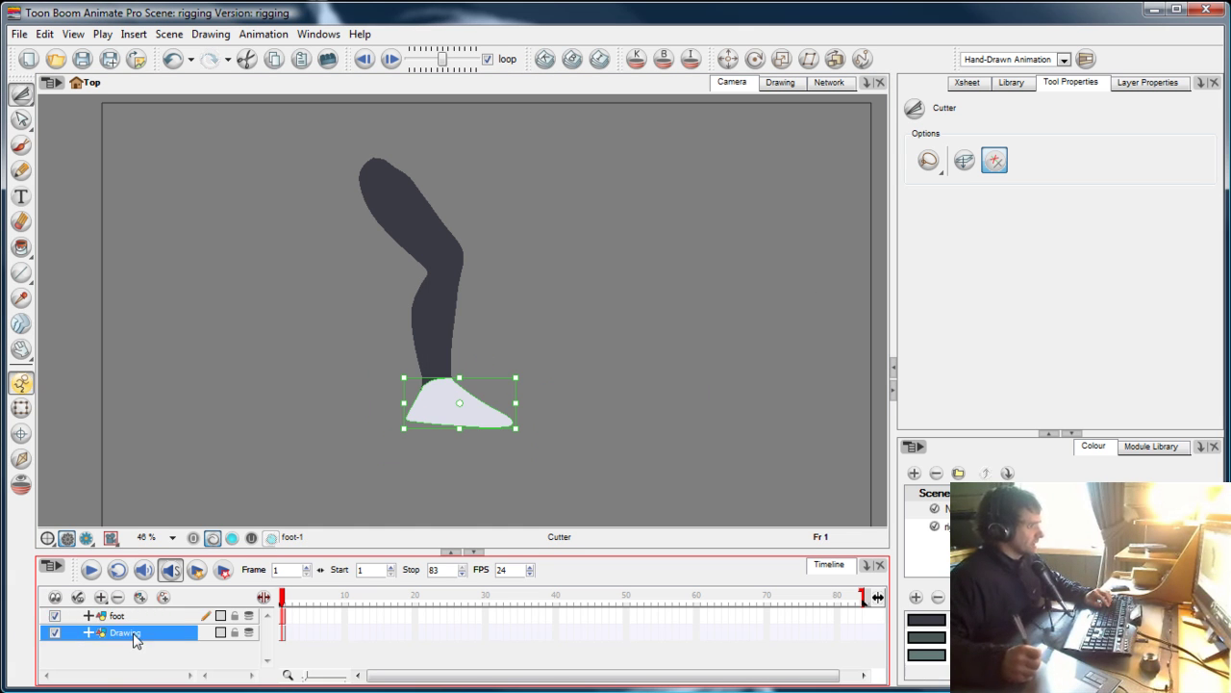
pyautogui.click(55, 616)
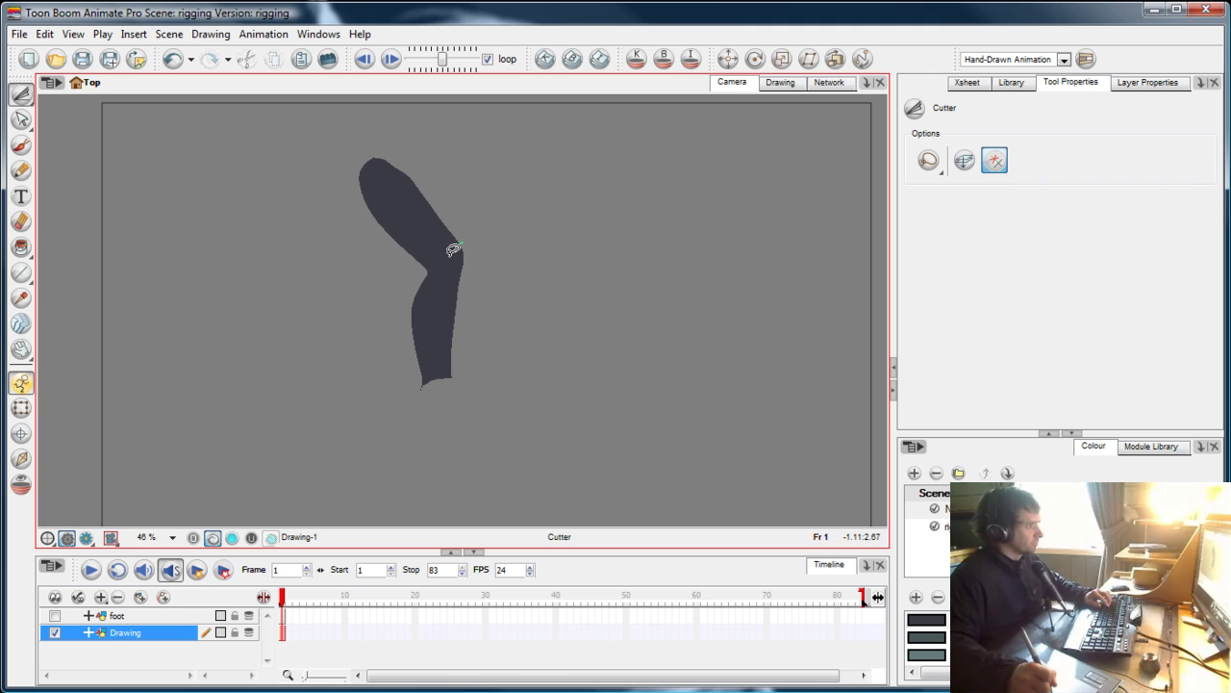
# Step: Cut the lower leg below the knee out into a new layer named shin_1
pyautogui.moveTo(445, 256)
pyautogui.mouseDown()
pyautogui.moveTo(416, 275)
pyautogui.moveTo(406, 416)
pyautogui.moveTo(549, 308)
pyautogui.moveTo(526, 234)
pyautogui.moveTo(464, 238)
pyautogui.mouseUp()
pyautogui.press('F9')
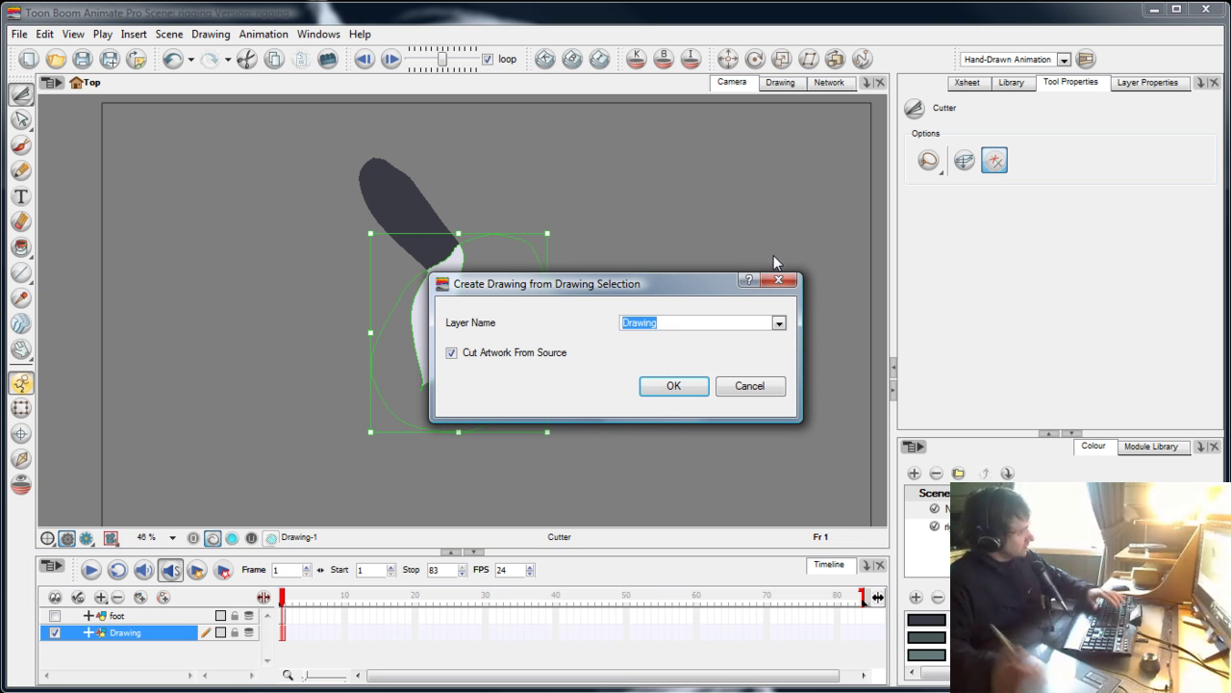
pyautogui.write('shin_1')
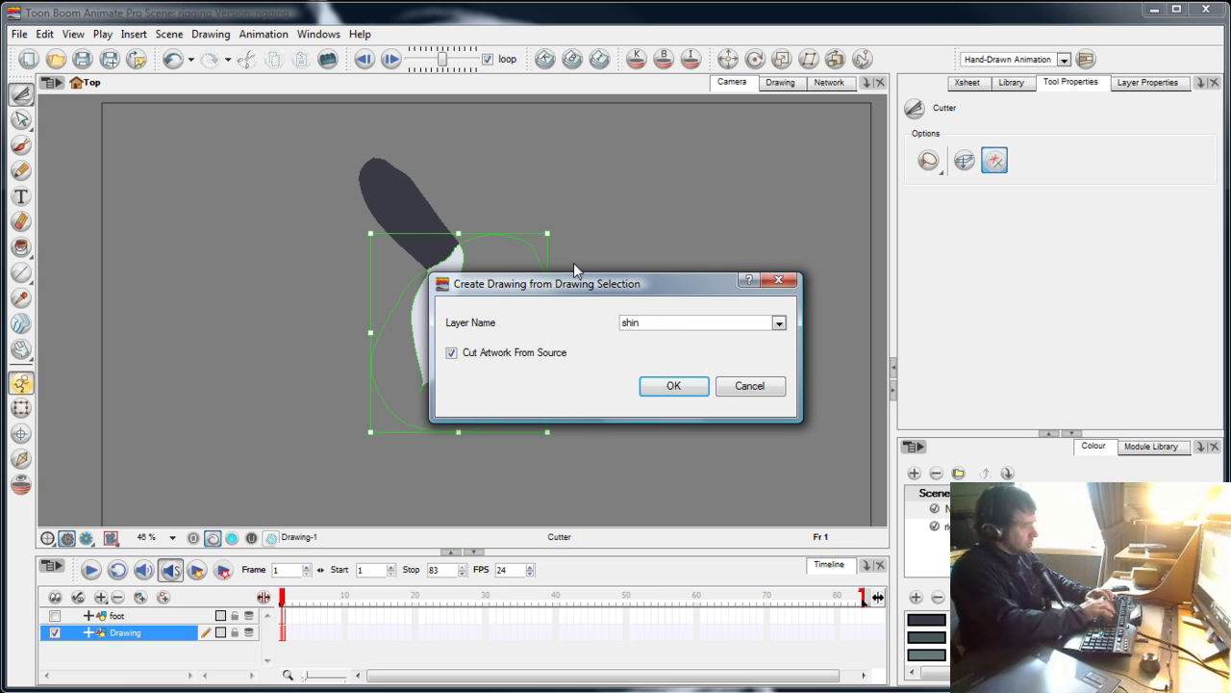
pyautogui.press('Return')
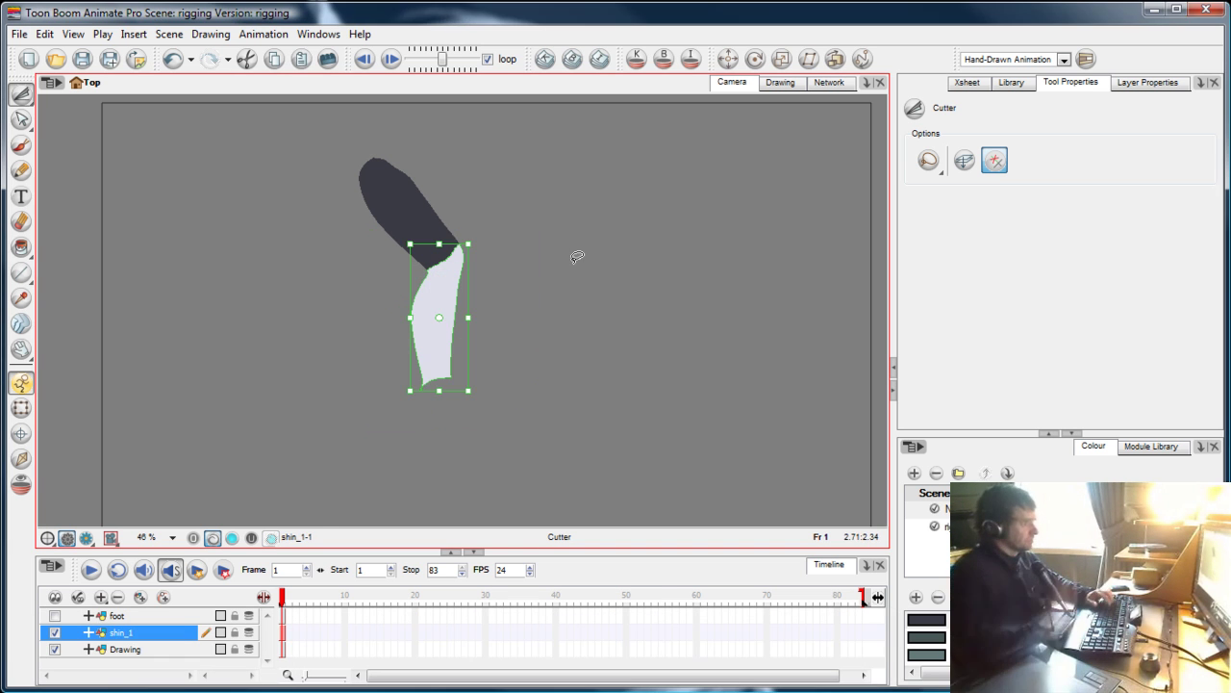
# Step: Rename the remaining Drawing layer to thigh
pyautogui.click(140, 654)
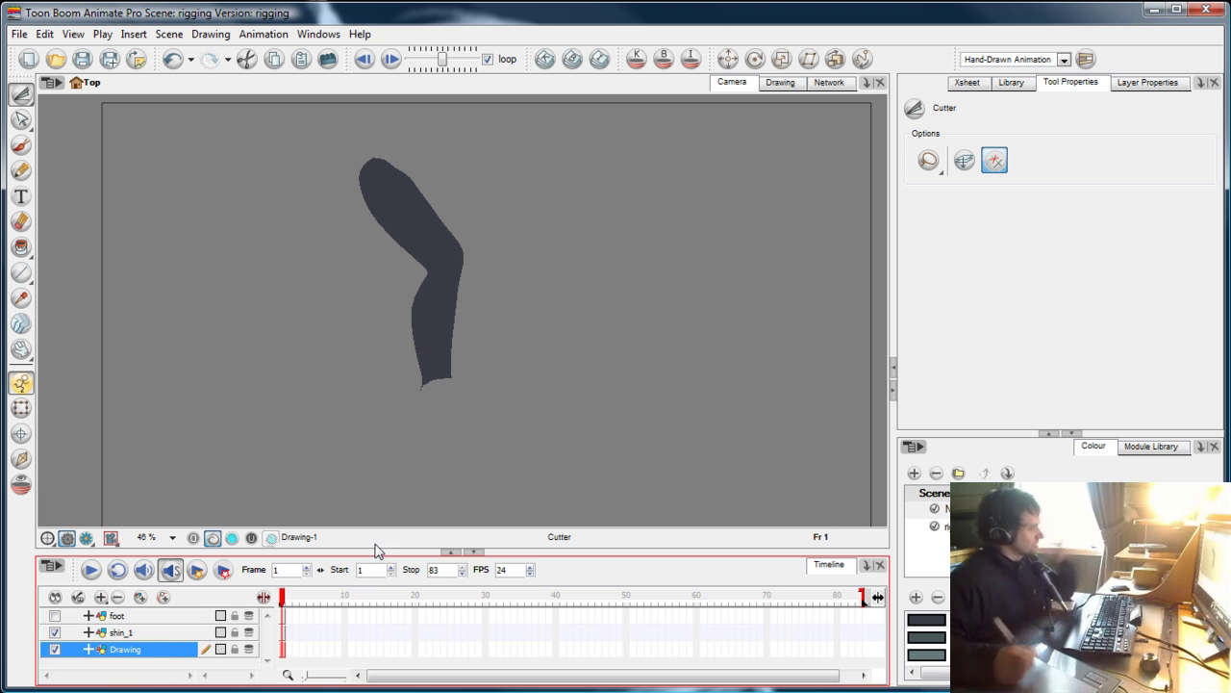
pyautogui.doubleClick(126, 649)
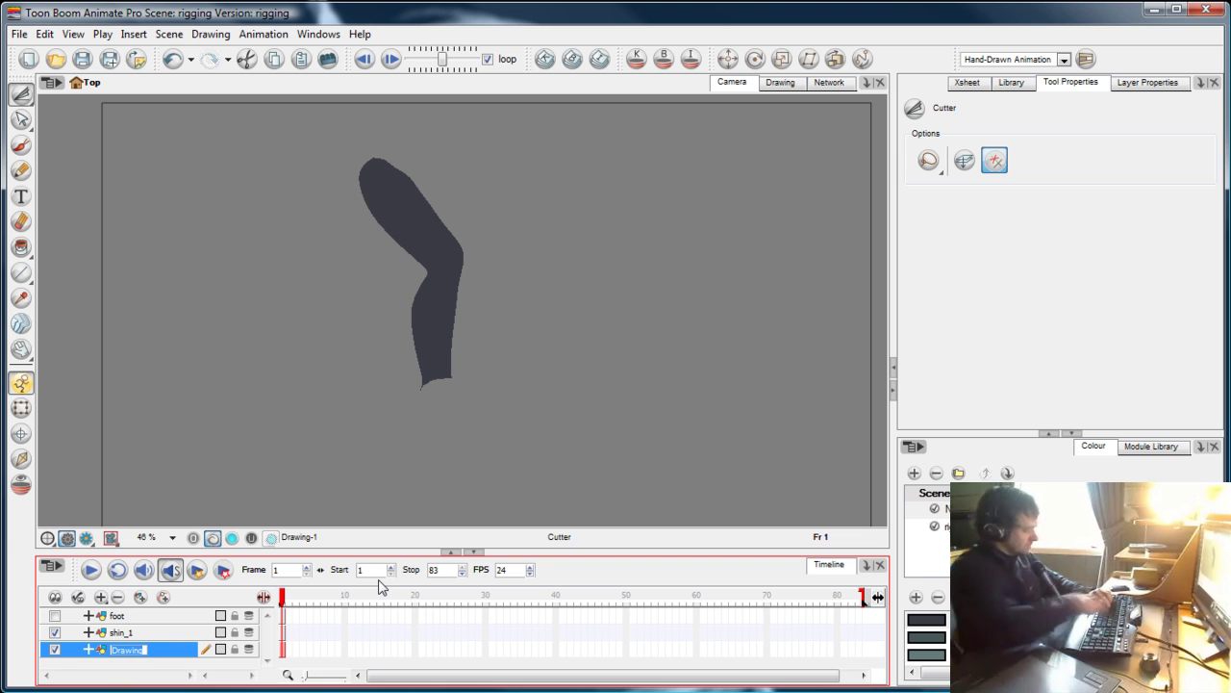
pyautogui.write('thigh')
pyautogui.press('Return')
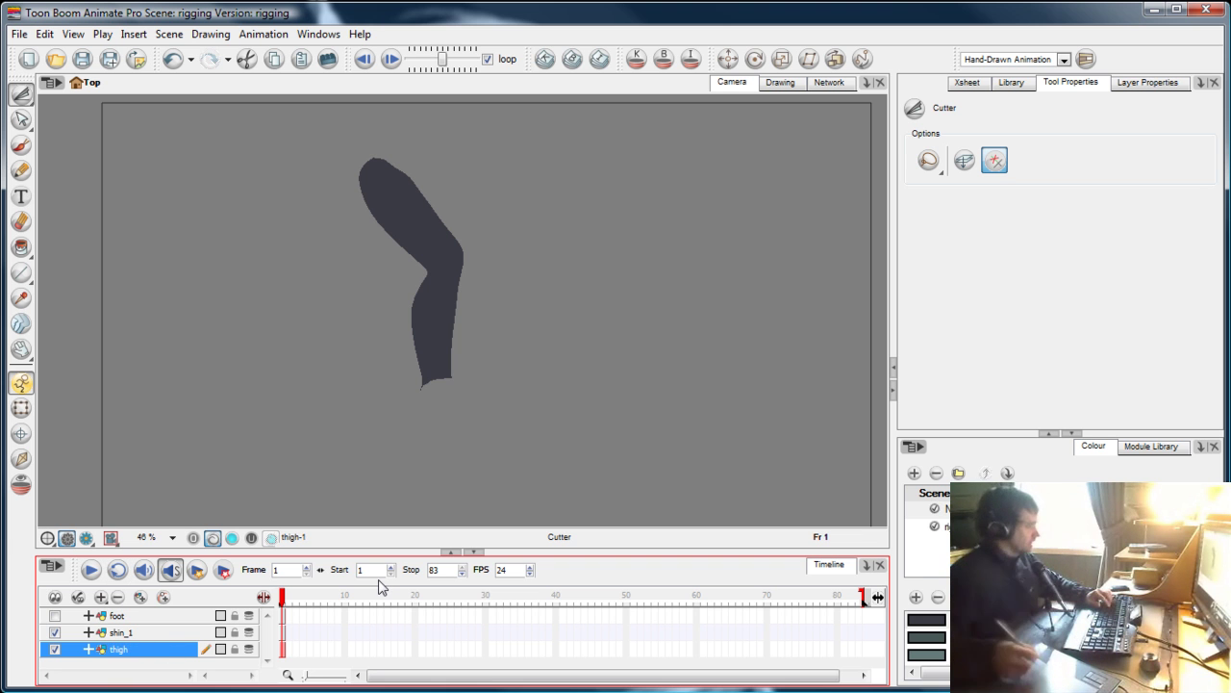
# Step: Make the foot layer visible again and return to the Select tool
pyautogui.click(126, 634)
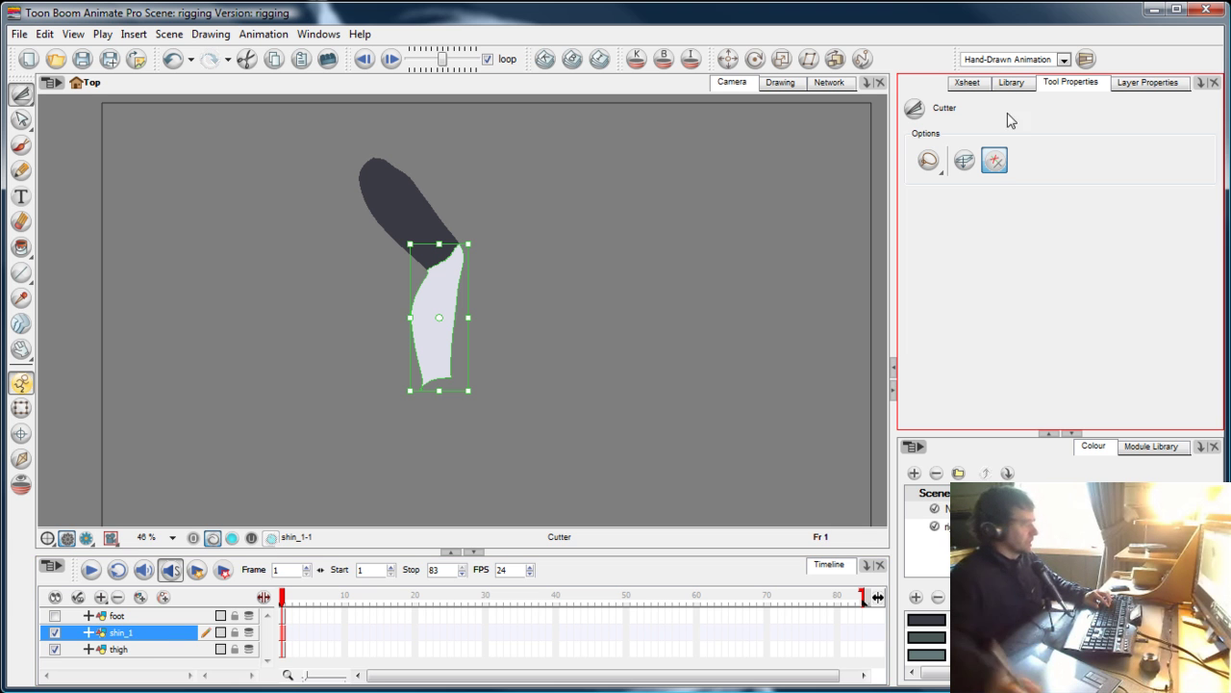
pyautogui.click(55, 616)
pyautogui.click(157, 415)
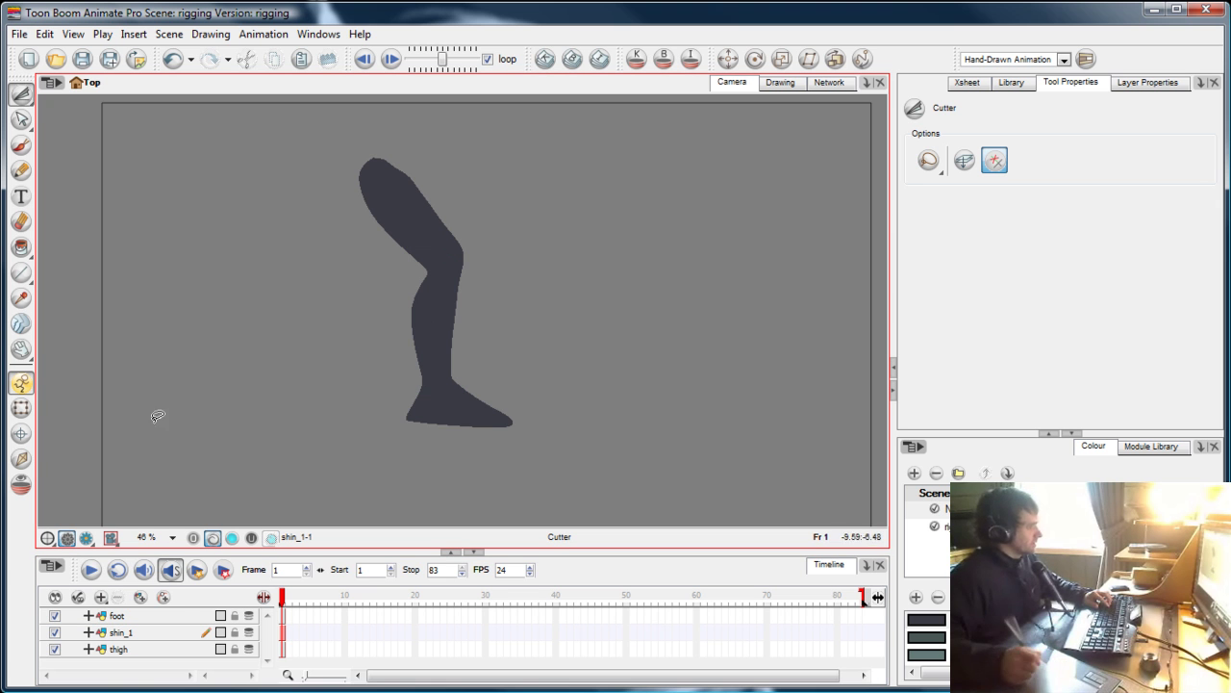
pyautogui.moveTo(21, 93); pyautogui.dragTo(73, 97)
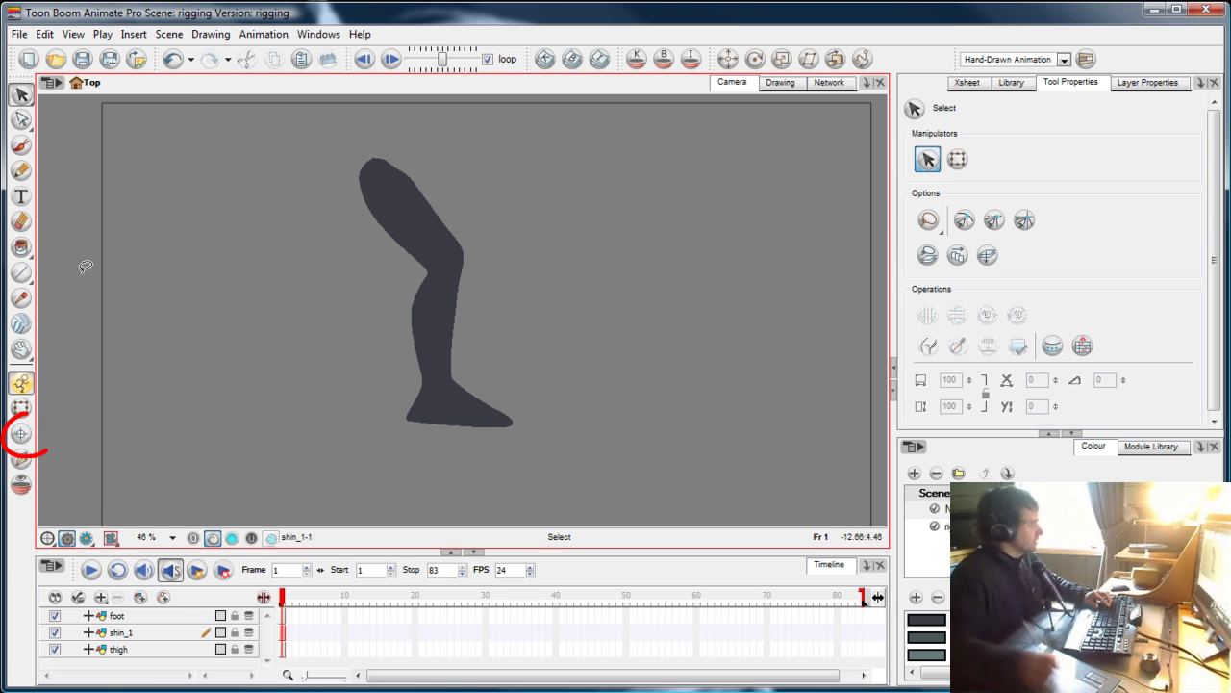
# Step: Place the shin_1 pivot at the knee and a foot pivot, then test rotating the foot
pyautogui.click(20, 433)
pyautogui.click(118, 650)
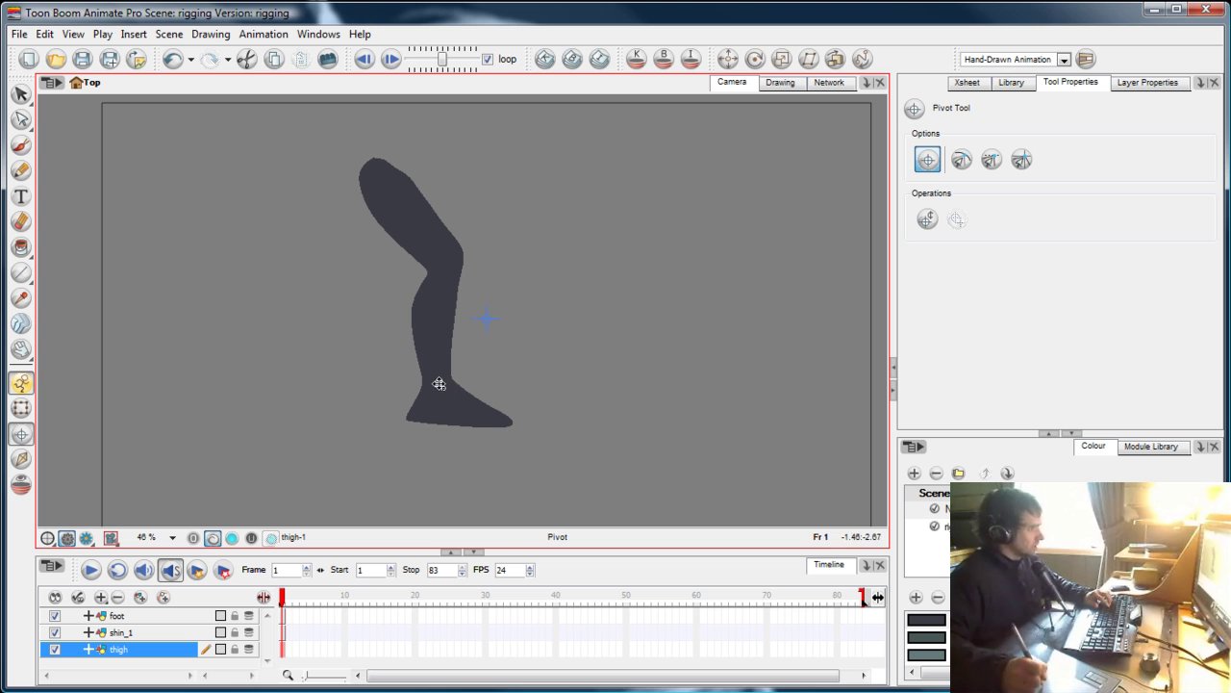
pyautogui.click(284, 634)
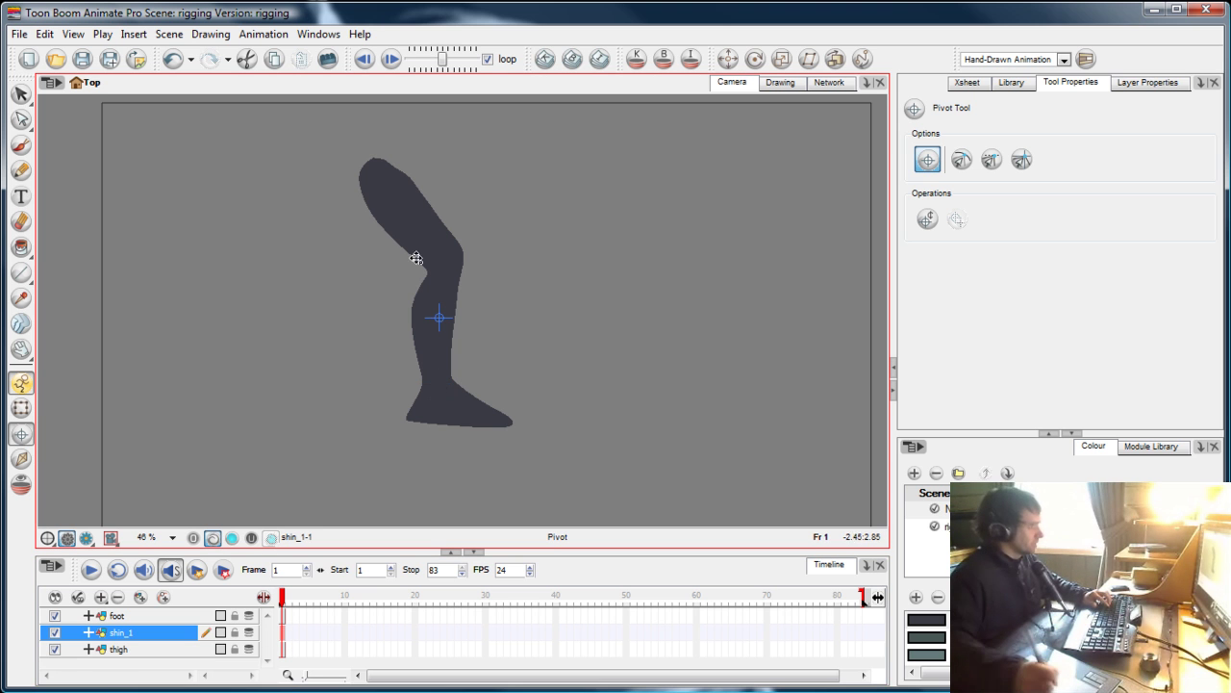
pyautogui.click(453, 261)
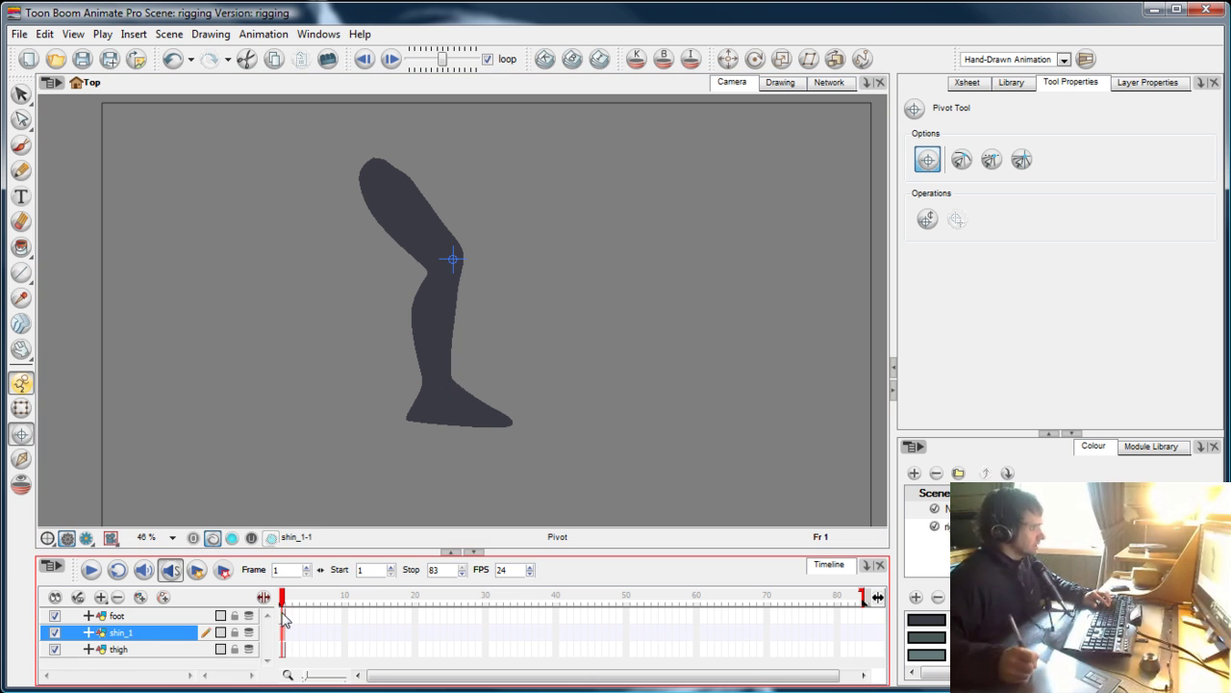
pyautogui.click(285, 616)
pyautogui.click(370, 162)
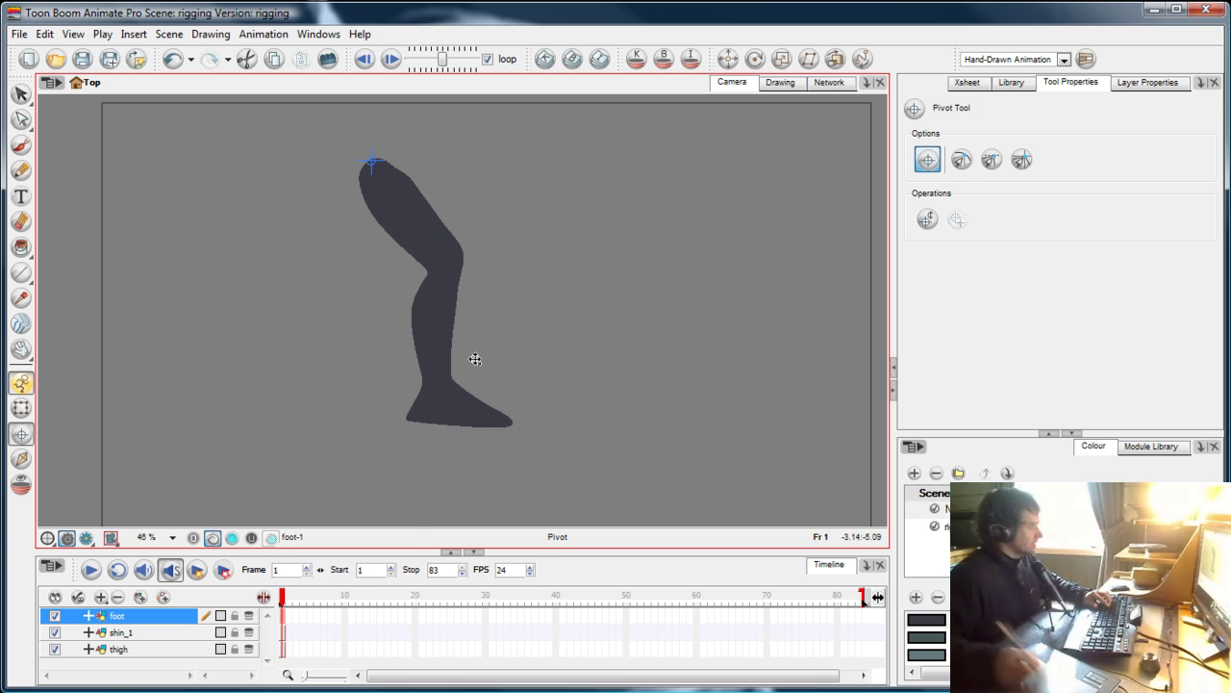
pyautogui.click(755, 59)
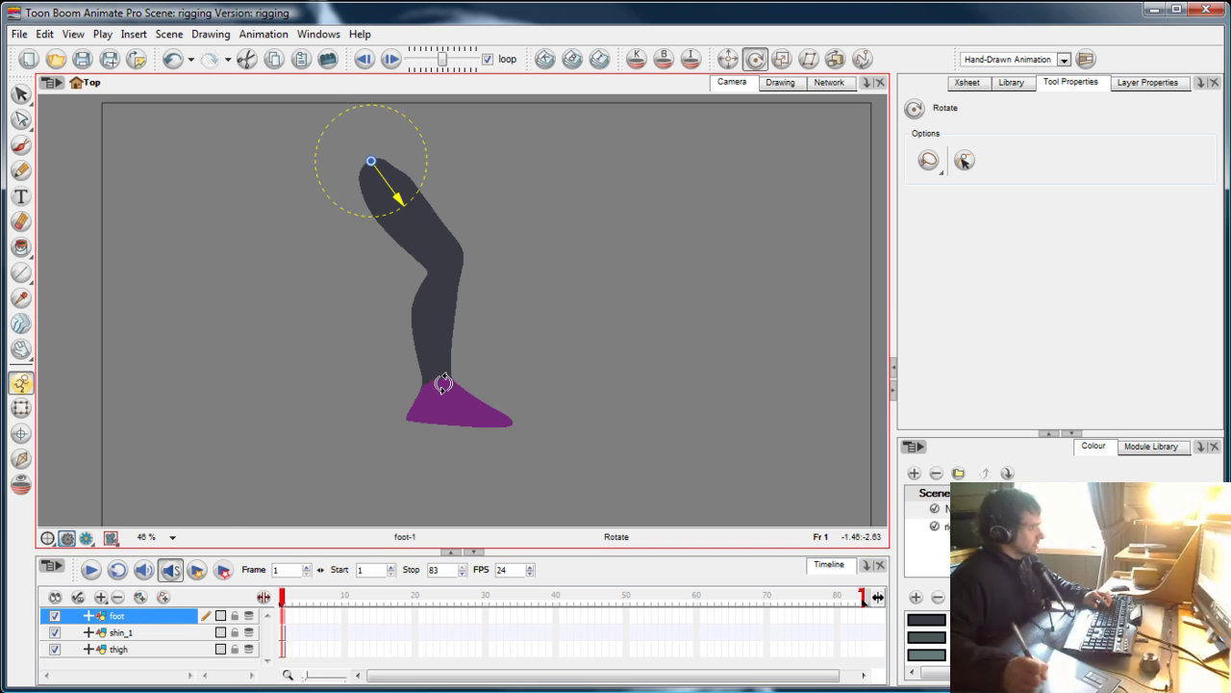
# Step: Set the thigh's pivot at the hip and return to the Select tool
pyautogui.click(20, 435)
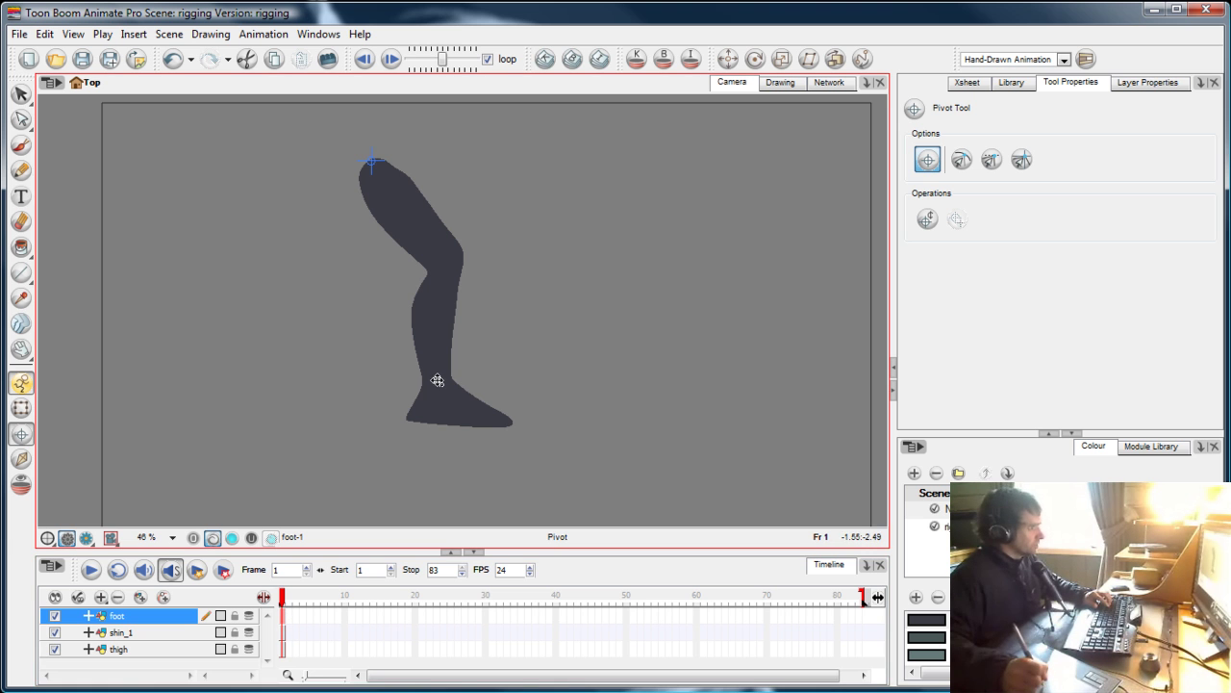
pyautogui.click(287, 633)
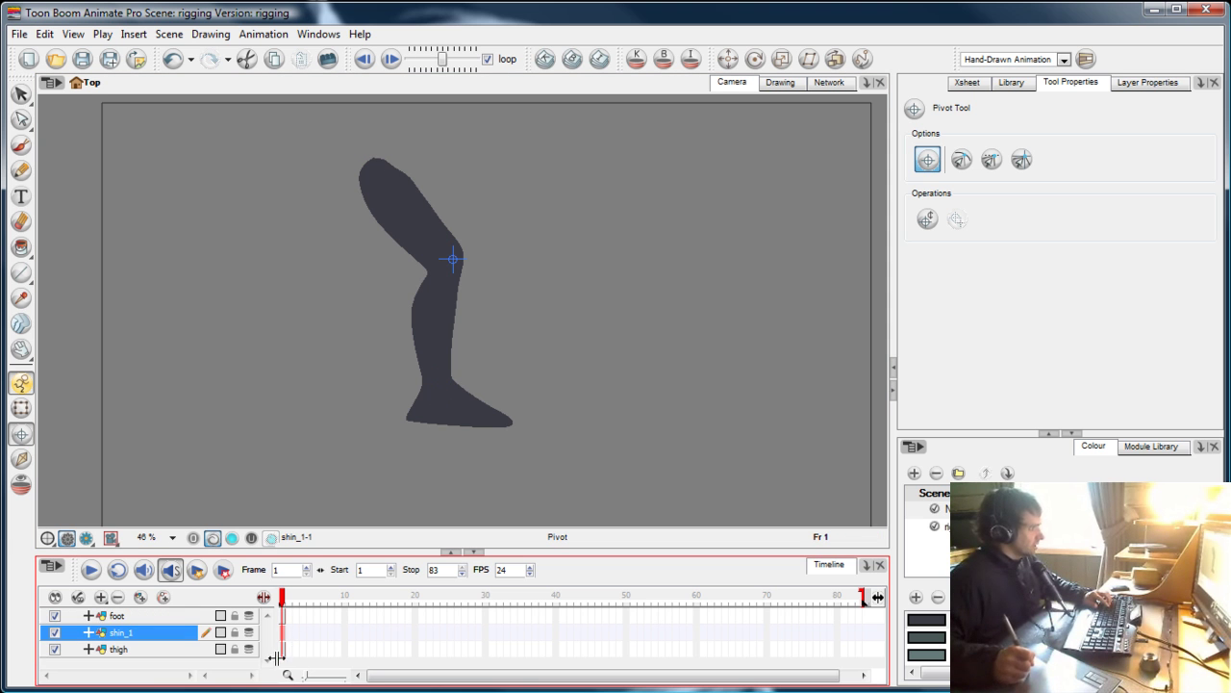
pyautogui.click(282, 651)
pyautogui.click(374, 165)
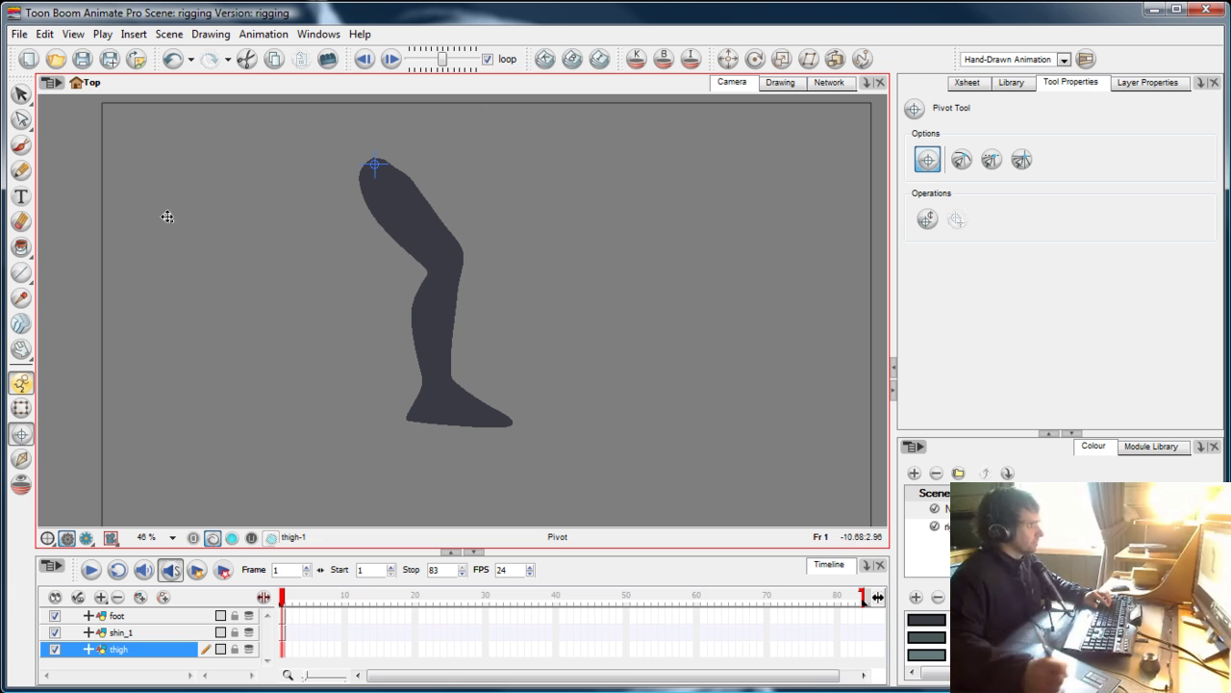
pyautogui.click(22, 96)
pyautogui.click(132, 647)
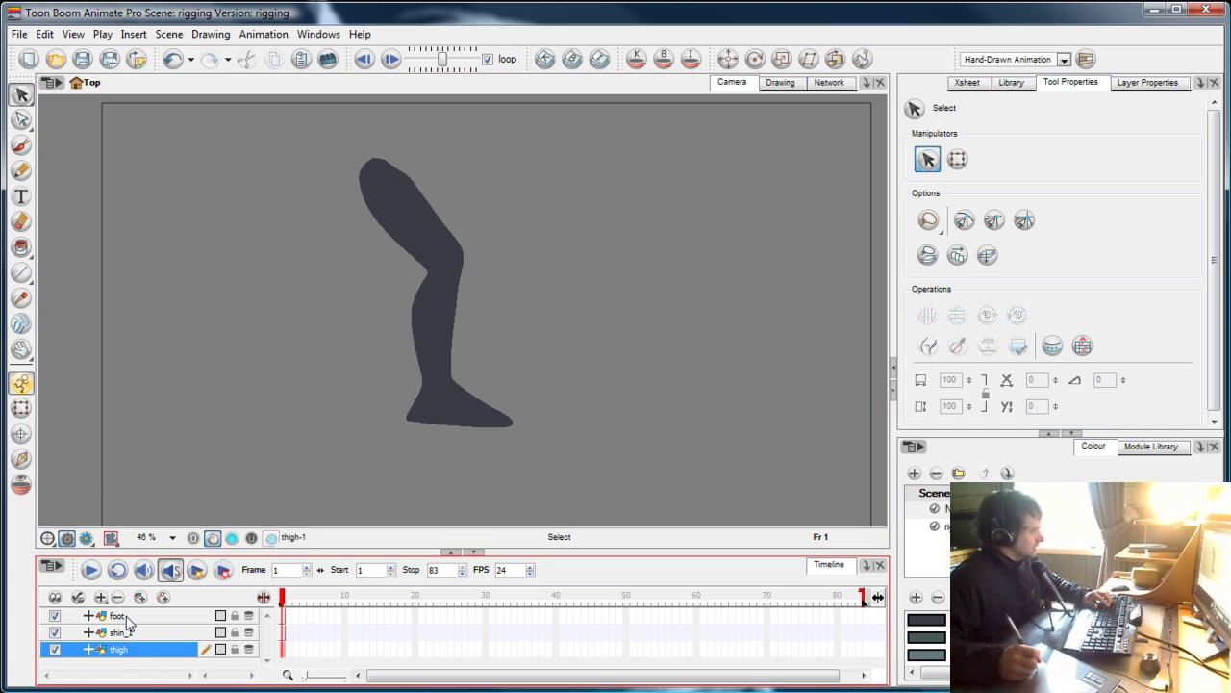
# Step: Parent foot under shin_1 and swing the whole leg around the hip with Rotate
pyautogui.click(125, 617)
pyautogui.moveTo(123, 623); pyautogui.dragTo(135, 651)
pyautogui.click(754, 58)
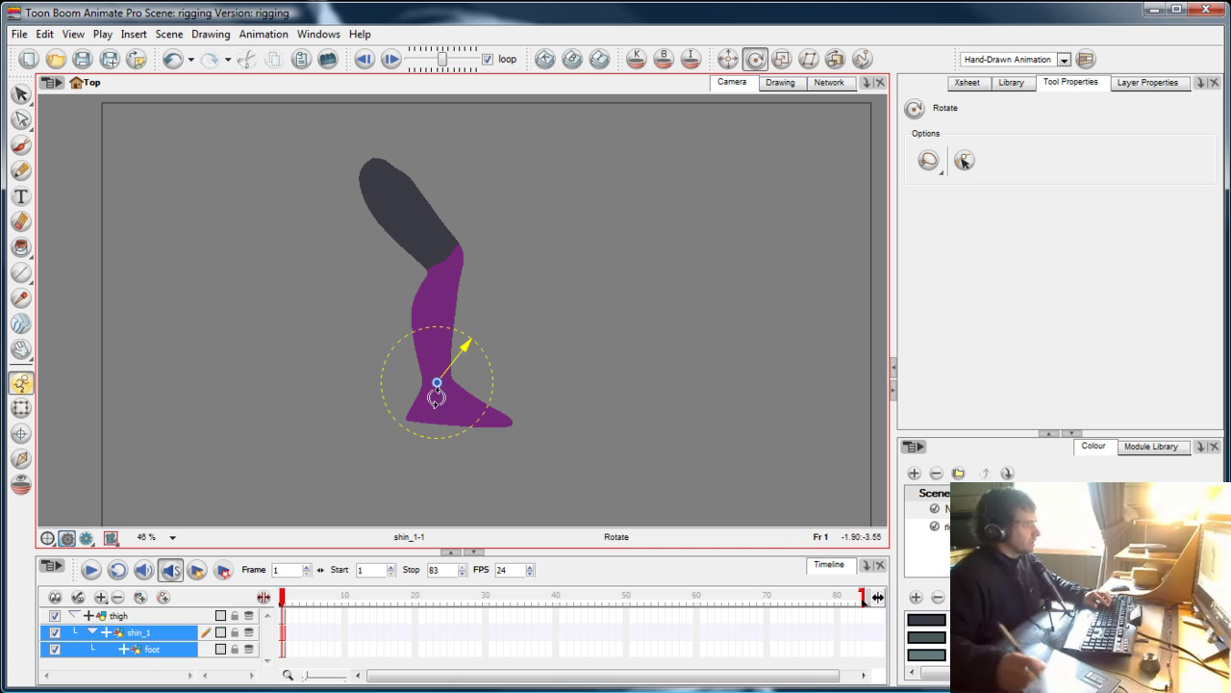
pyautogui.click(288, 617)
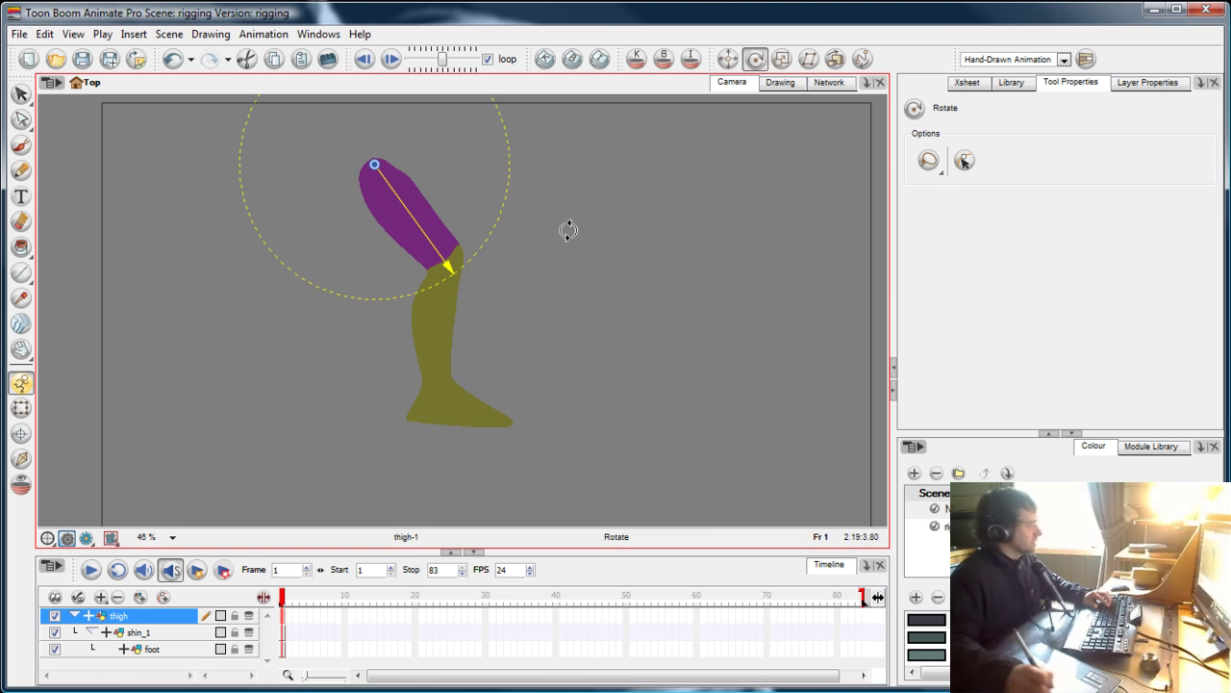
pyautogui.moveTo(566, 228); pyautogui.dragTo(542, 122)
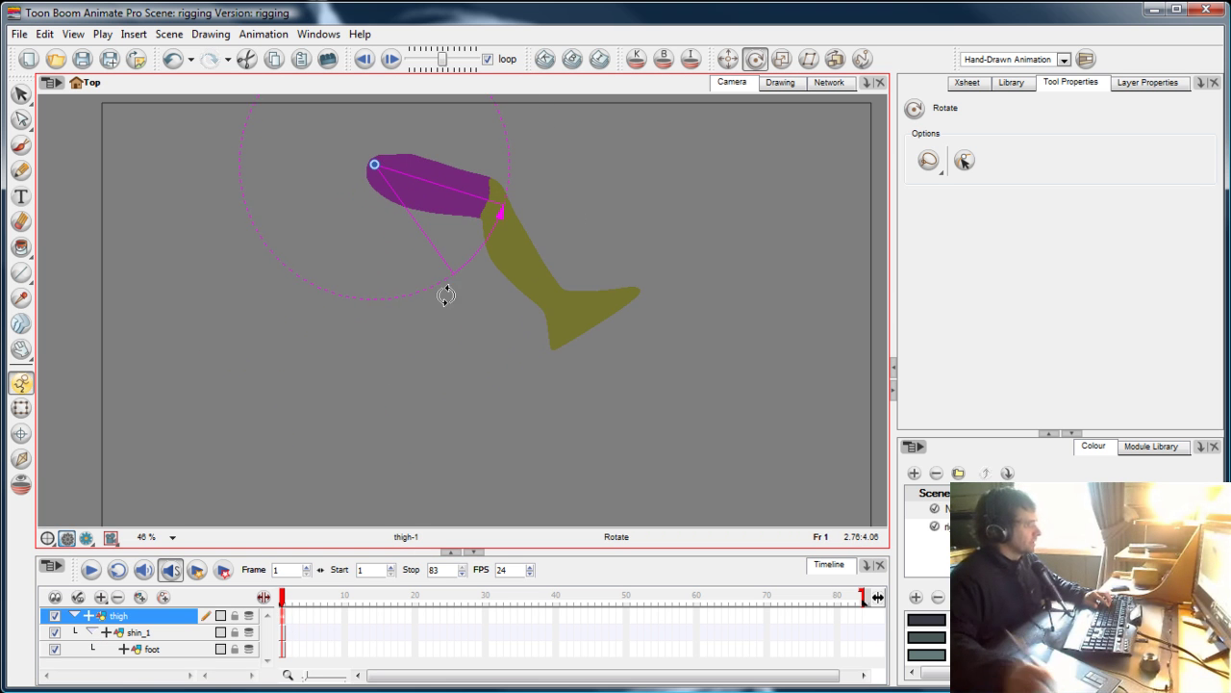
# Step: Bend the shin at the knee and turn the foot around the ankle
pyautogui.click(287, 635)
pyautogui.moveTo(472, 477); pyautogui.dragTo(483, 356)
pyautogui.click(281, 650)
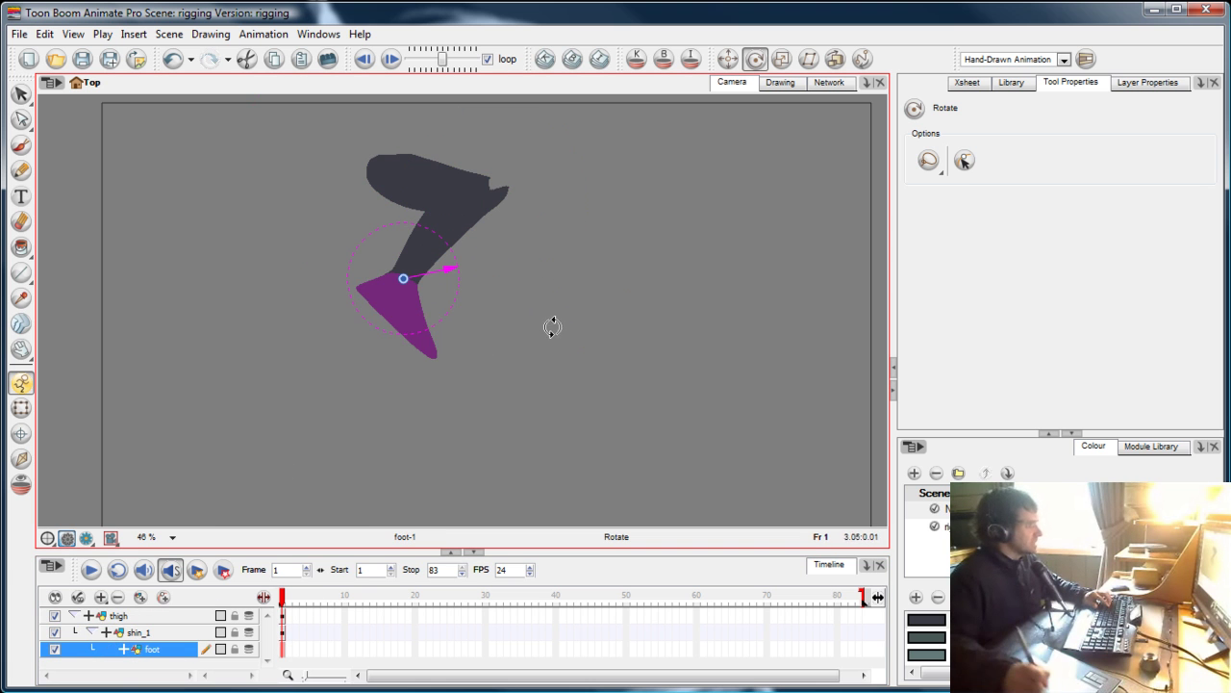
pyautogui.moveTo(550, 324); pyautogui.dragTo(401, 407)
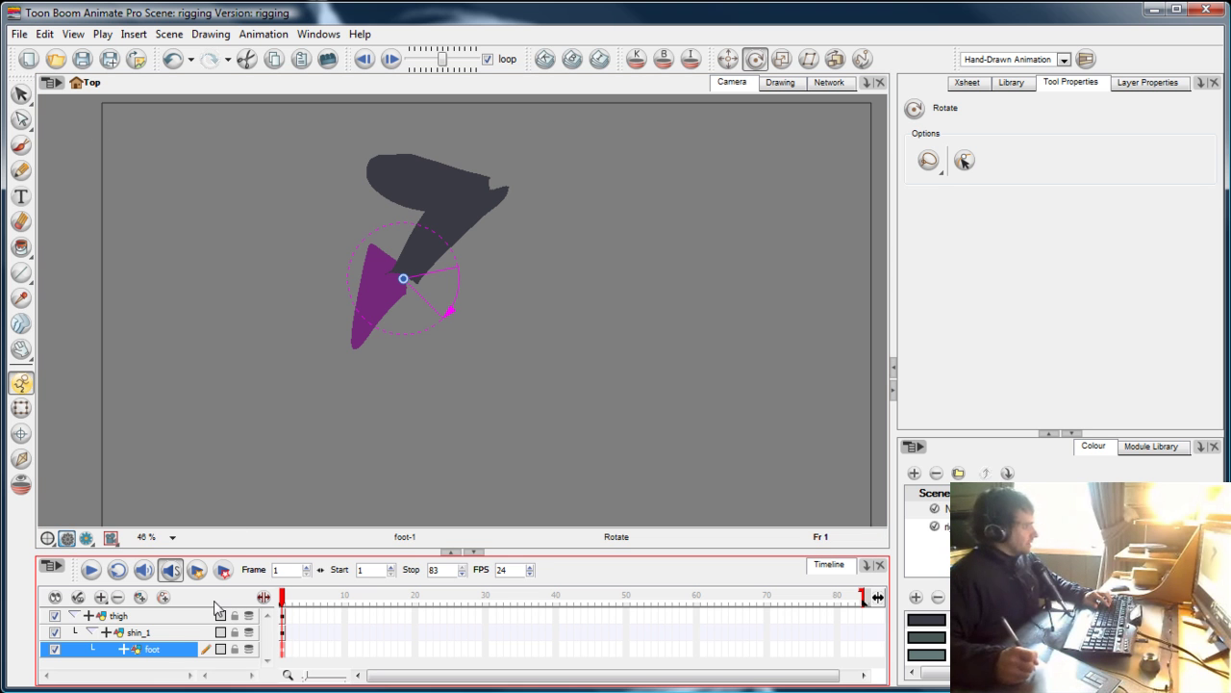
pyautogui.click(21, 459)
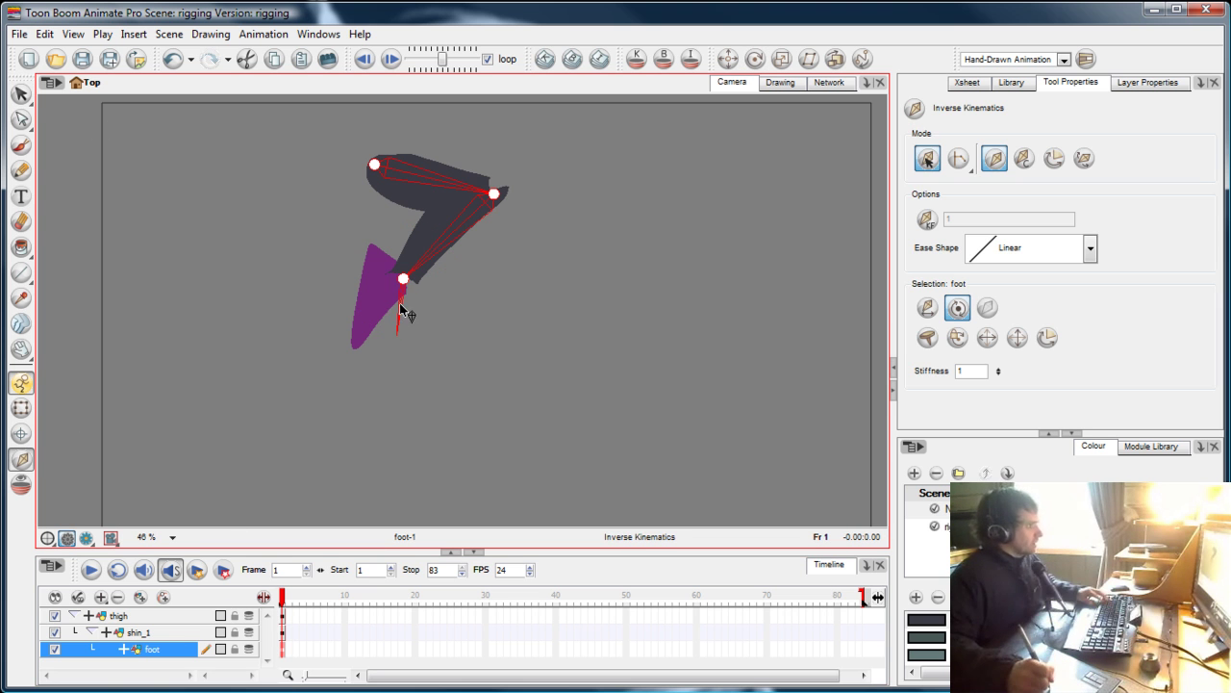
# Step: Drag the foot with inverse kinematics to bend the knee, then rotate the foot to point right
pyautogui.moveTo(400, 309); pyautogui.dragTo(438, 424)
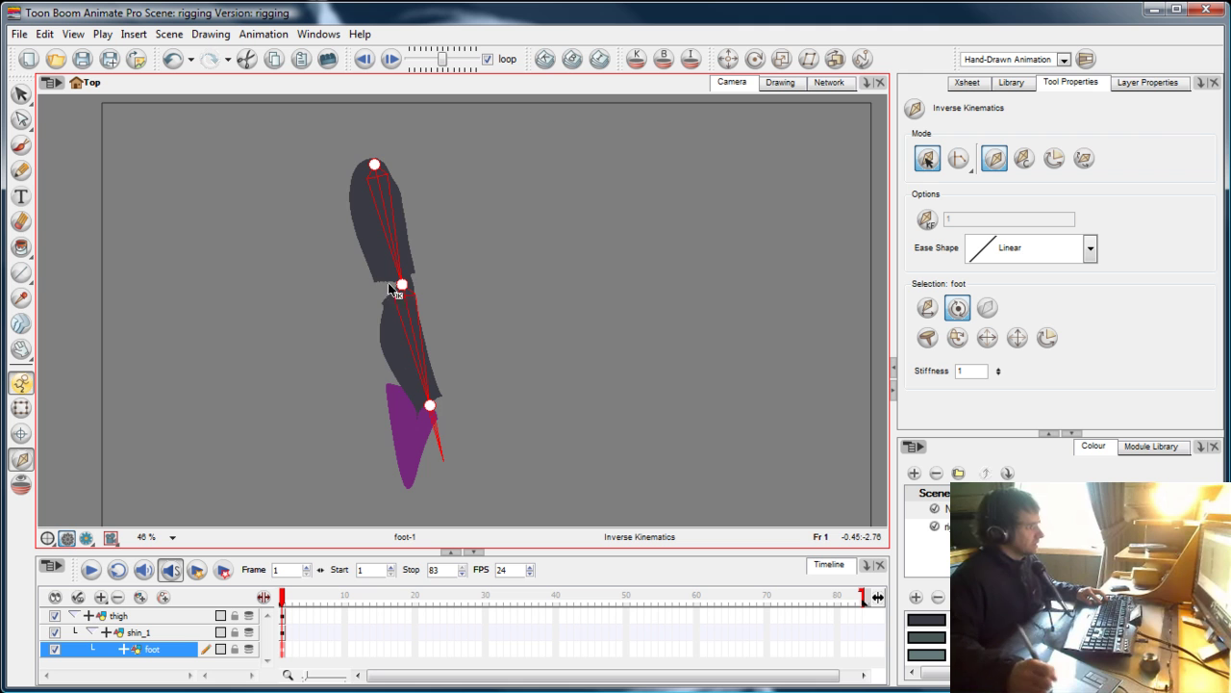
pyautogui.moveTo(410, 288); pyautogui.dragTo(525, 404)
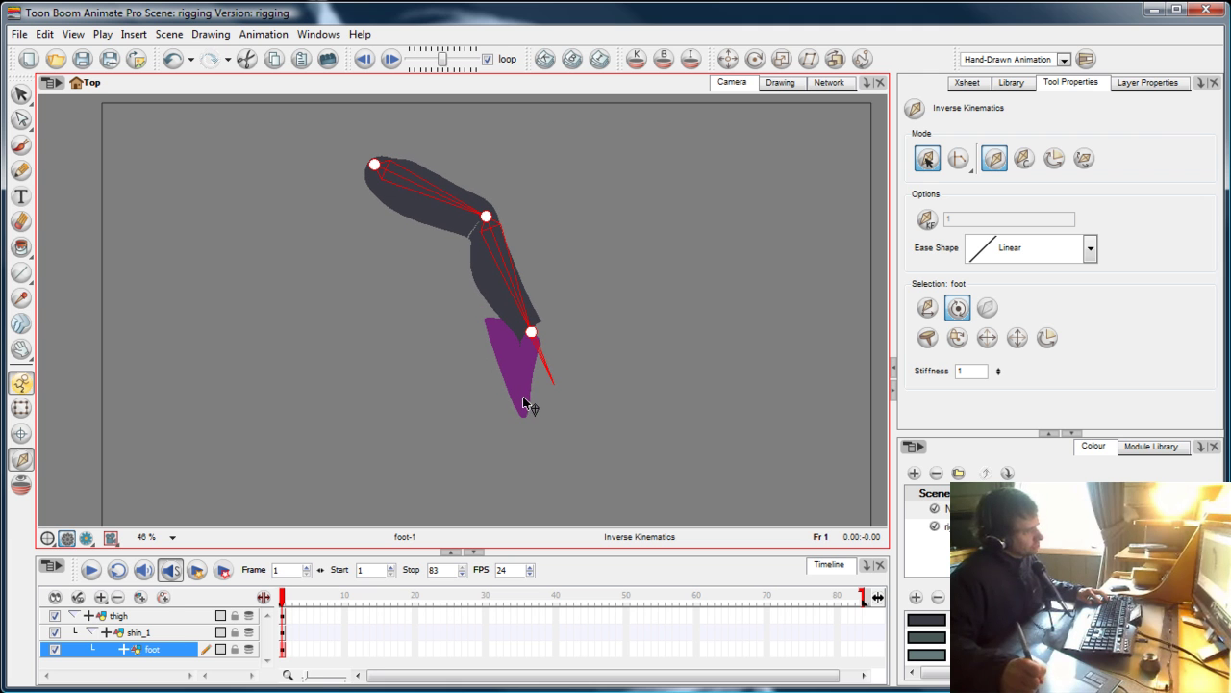
pyautogui.moveTo(532, 333); pyautogui.dragTo(525, 336)
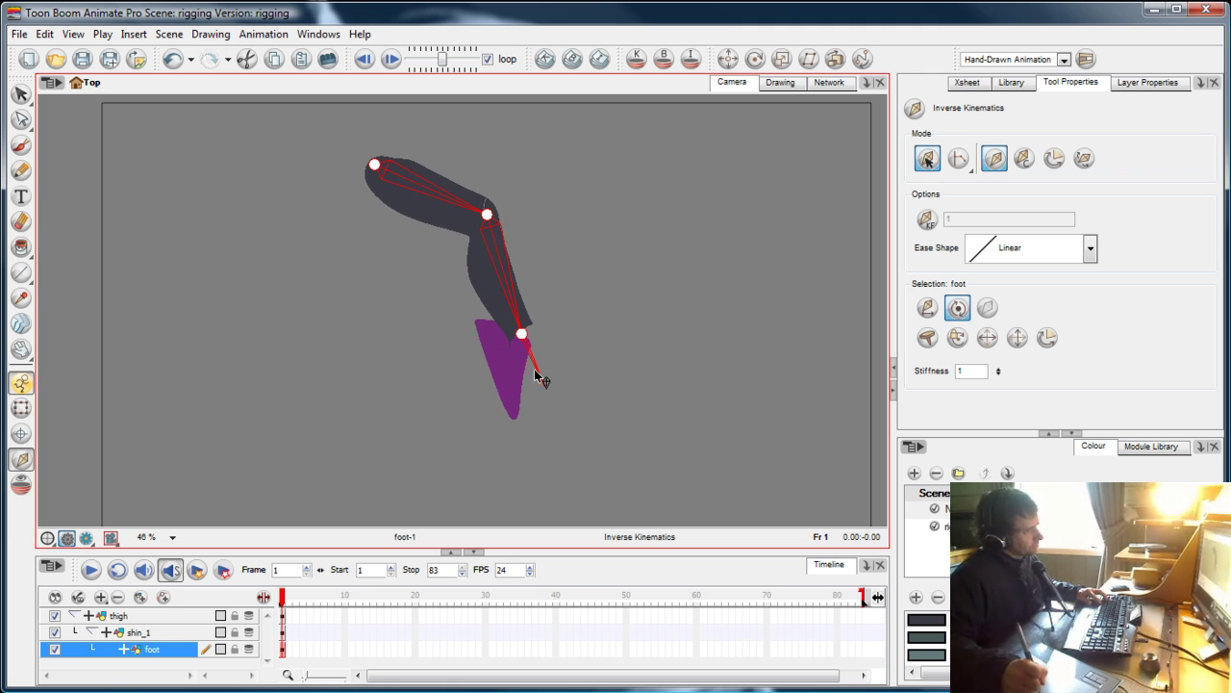
pyautogui.moveTo(541, 373); pyautogui.dragTo(561, 352)
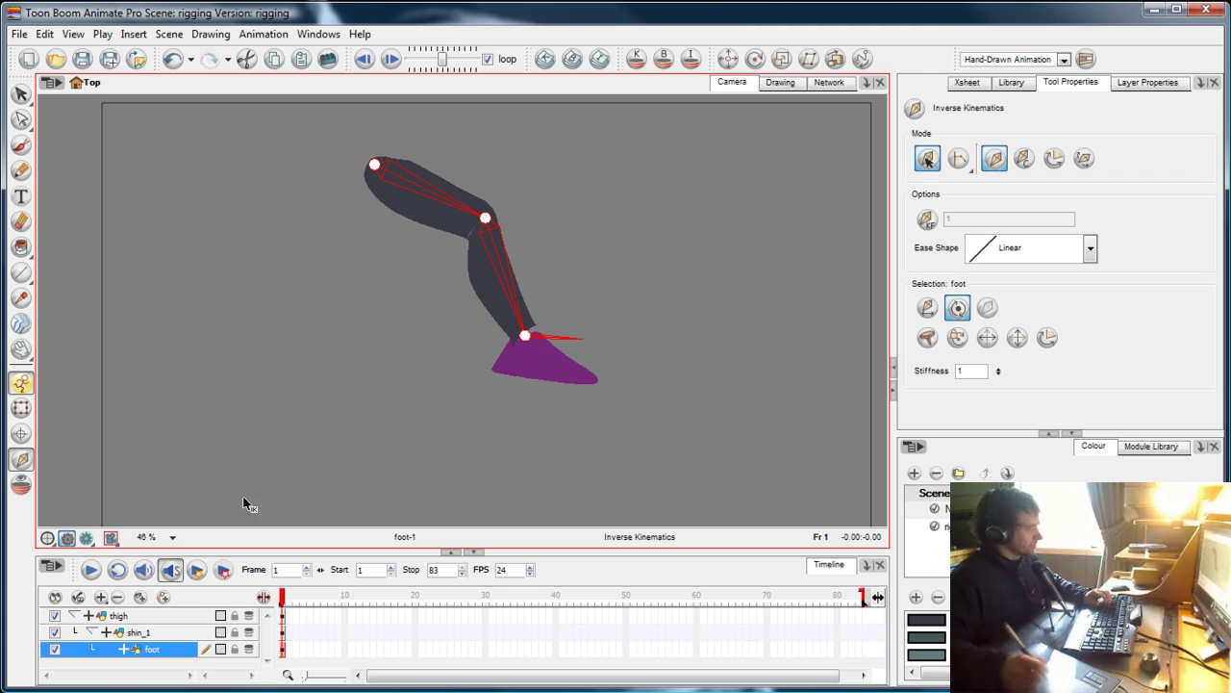
# Step: Open the Library with its Drawing Substitution view and select the shin_1 layer
pyautogui.click(164, 618)
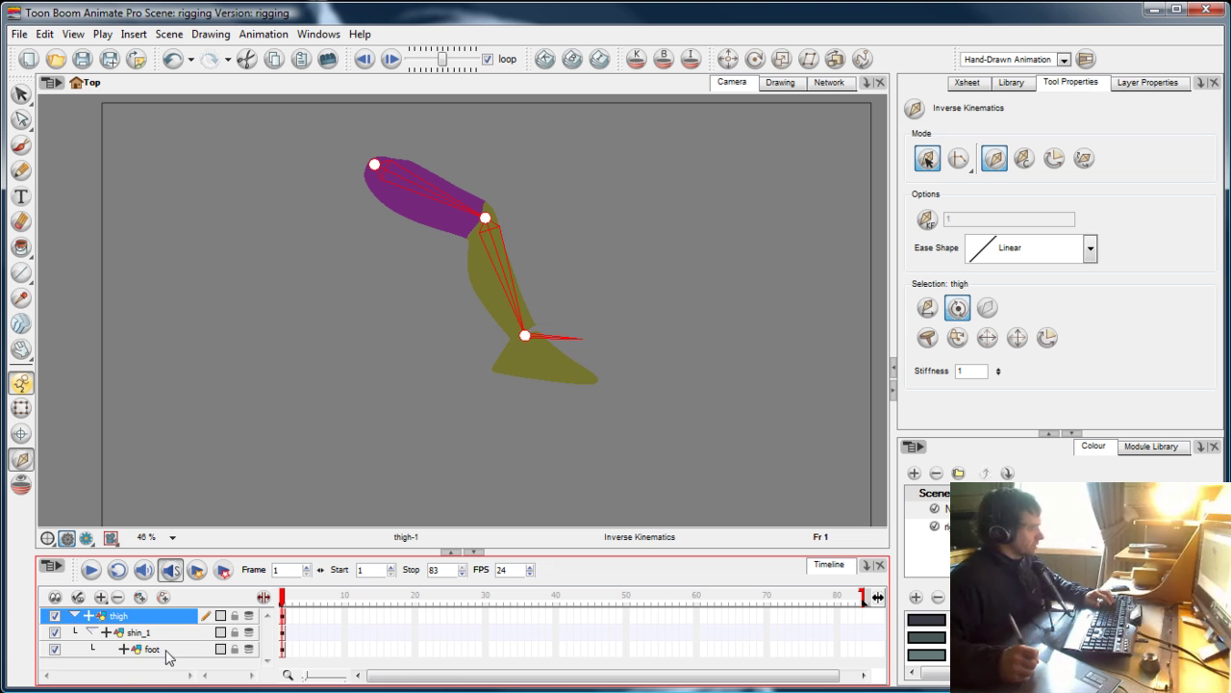
pyautogui.keyDown('shift'); pyautogui.click(169, 657); pyautogui.keyUp('shift')
pyautogui.press('Escape')
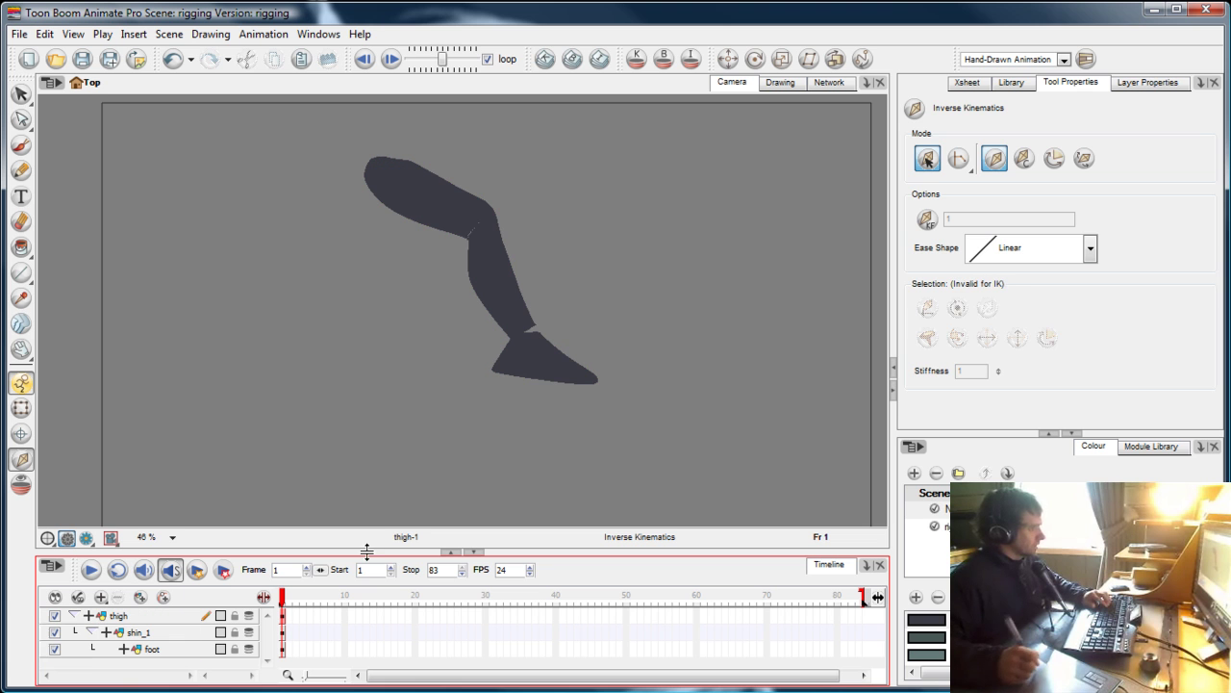
pyautogui.click(1008, 84)
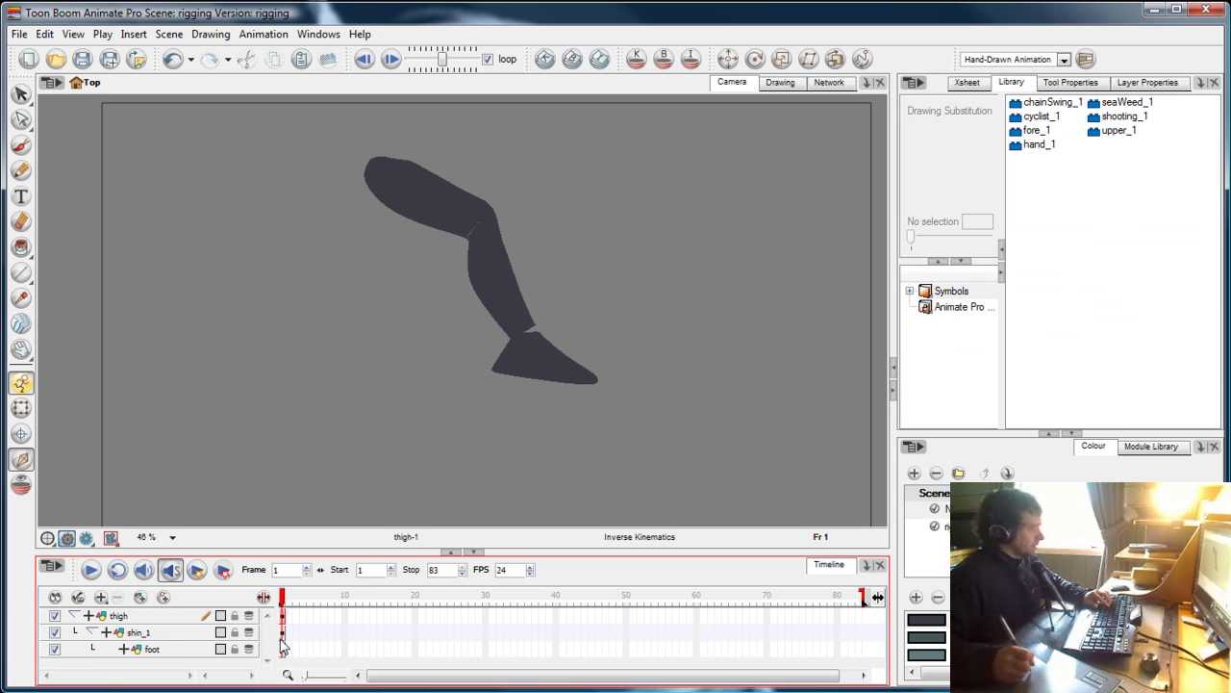
pyautogui.click(281, 632)
# Step: Pick the shin drawing and scrub its Drawing Substitution value down to no drawing
pyautogui.click(21, 94)
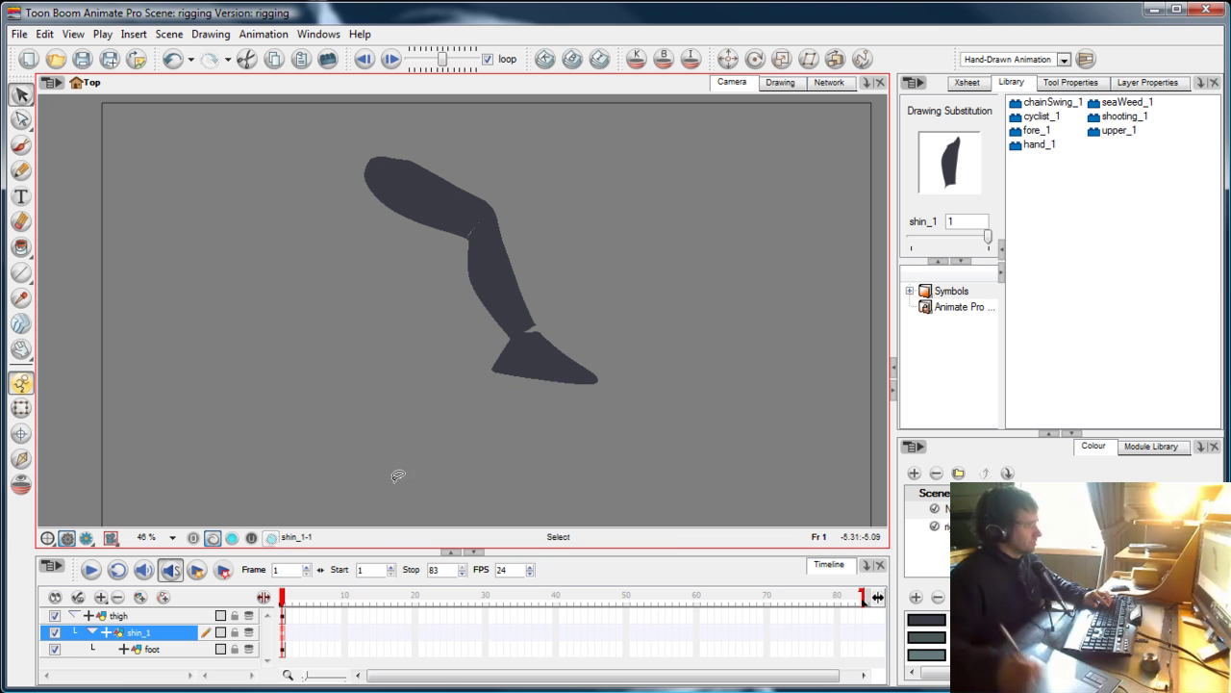
pyautogui.click(284, 647)
pyautogui.click(509, 352)
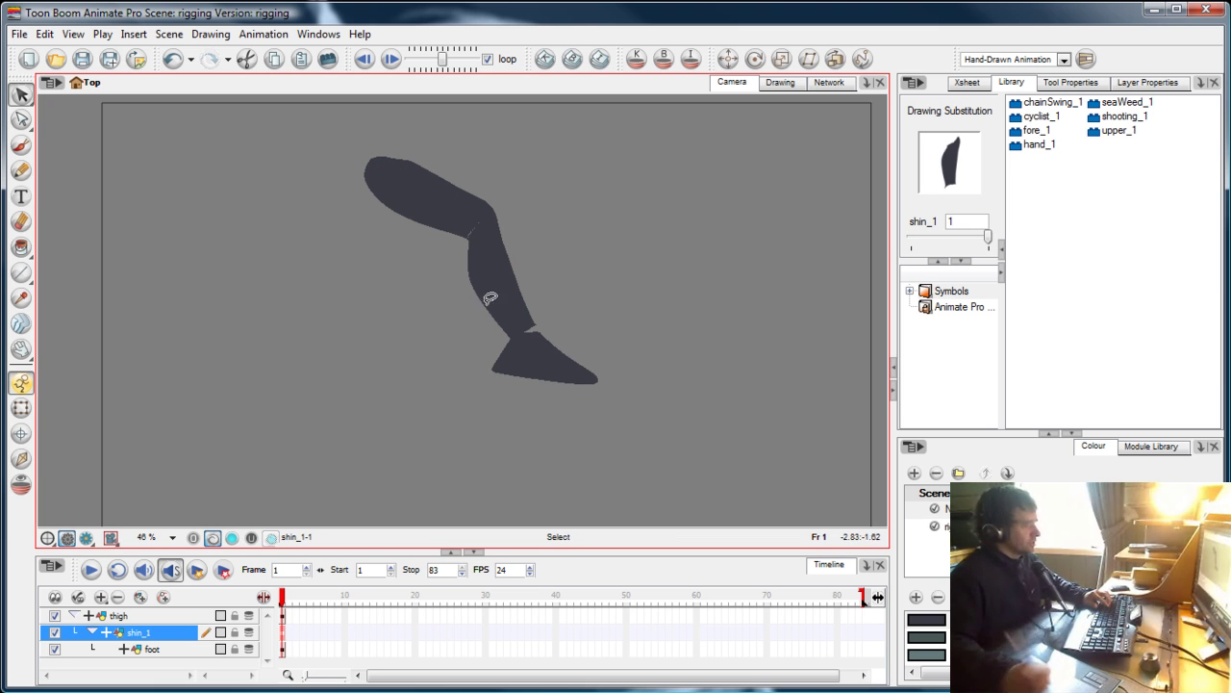
pyautogui.click(977, 248)
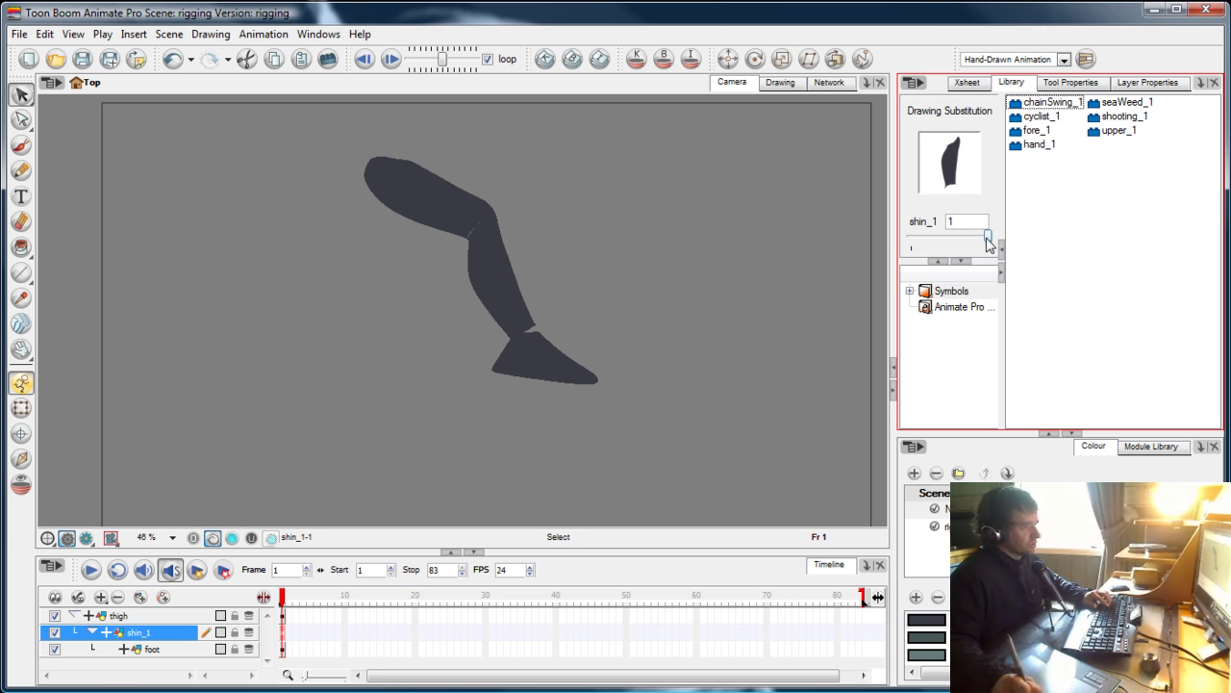
pyautogui.moveTo(980, 236)
pyautogui.mouseDown()
pyautogui.moveTo(928, 240)
pyautogui.moveTo(985, 244)
pyautogui.mouseUp()
pyautogui.doubleClick(960, 222)
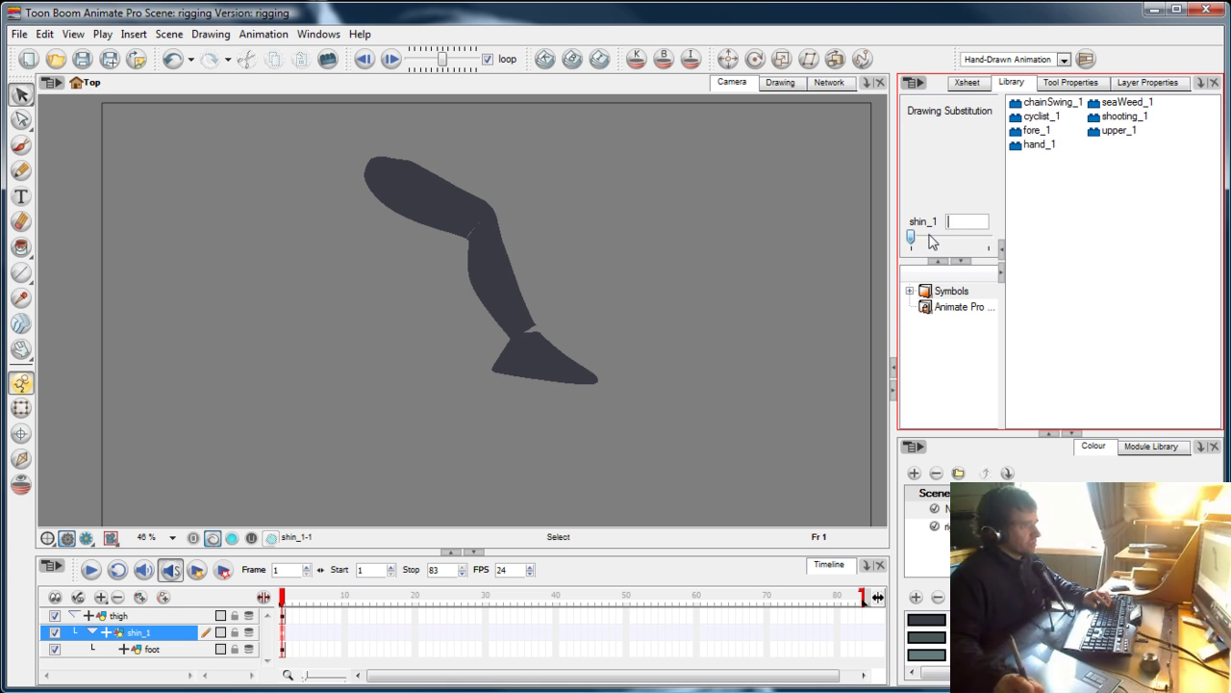
pyautogui.click(261, 624)
# Step: Extend the thigh, shin and foot exposure through frame 10
pyautogui.click(344, 618)
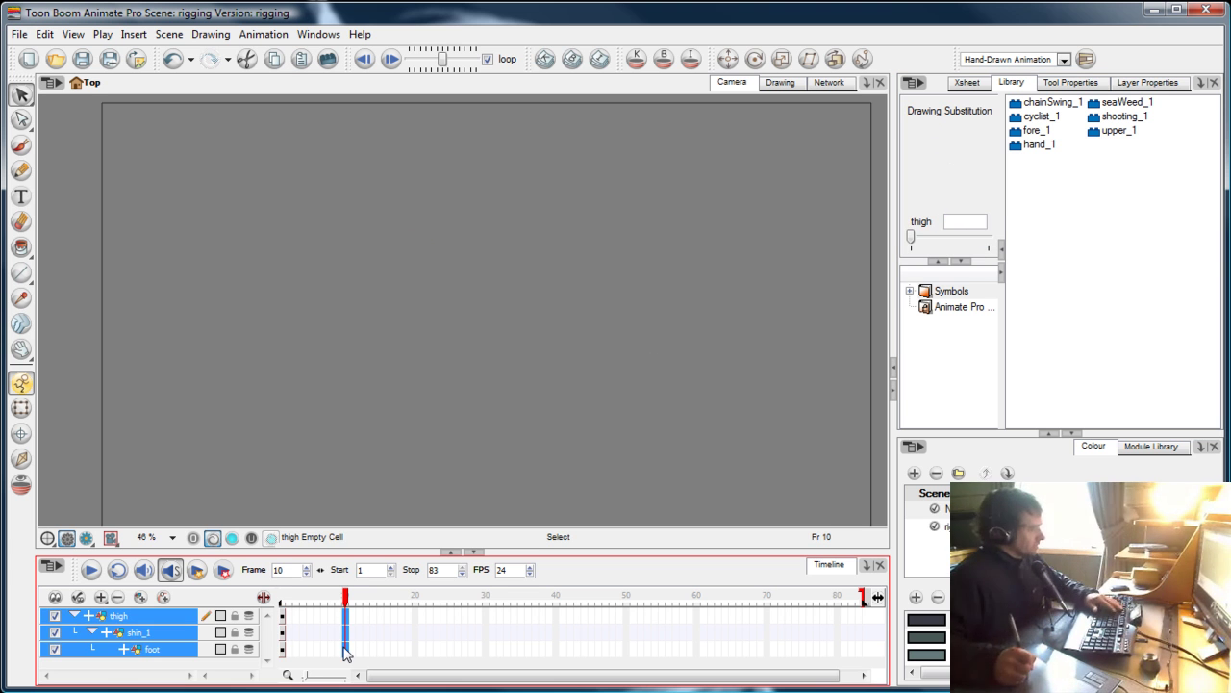
pyautogui.press('F5')
pyautogui.click(309, 598)
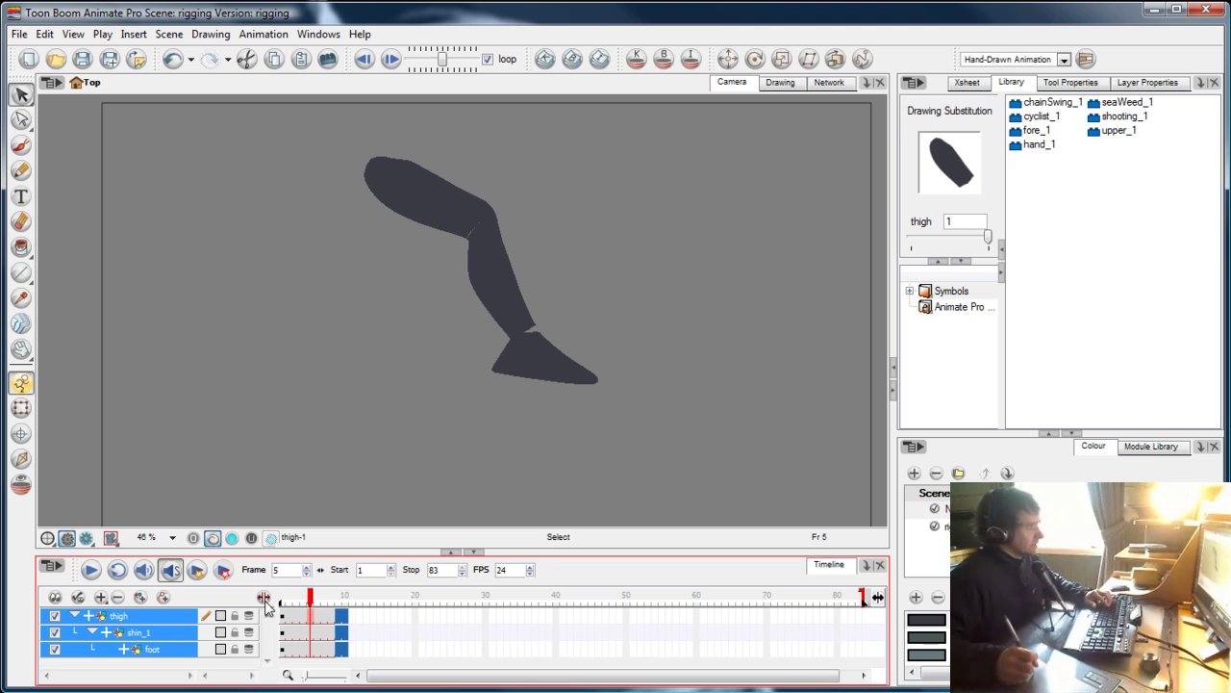
# Step: Delete the foot drawing from cells 4 to 10, leaving frame 4 empty
pyautogui.click(274, 613)
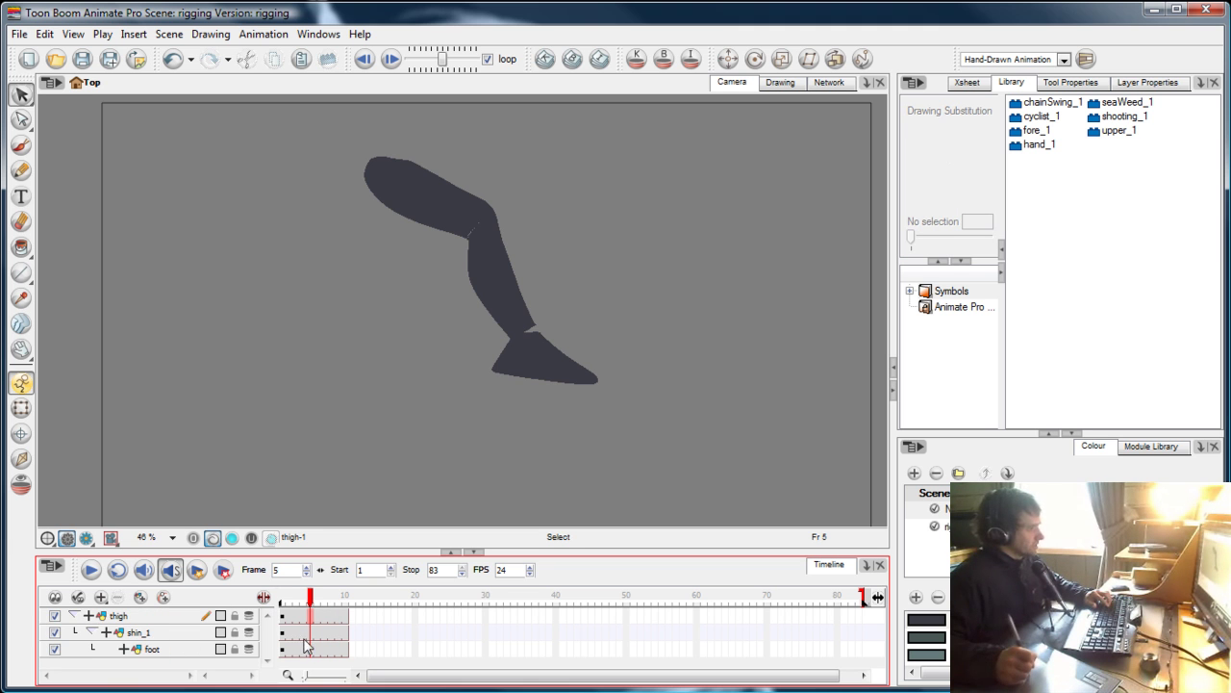
pyautogui.click(301, 652)
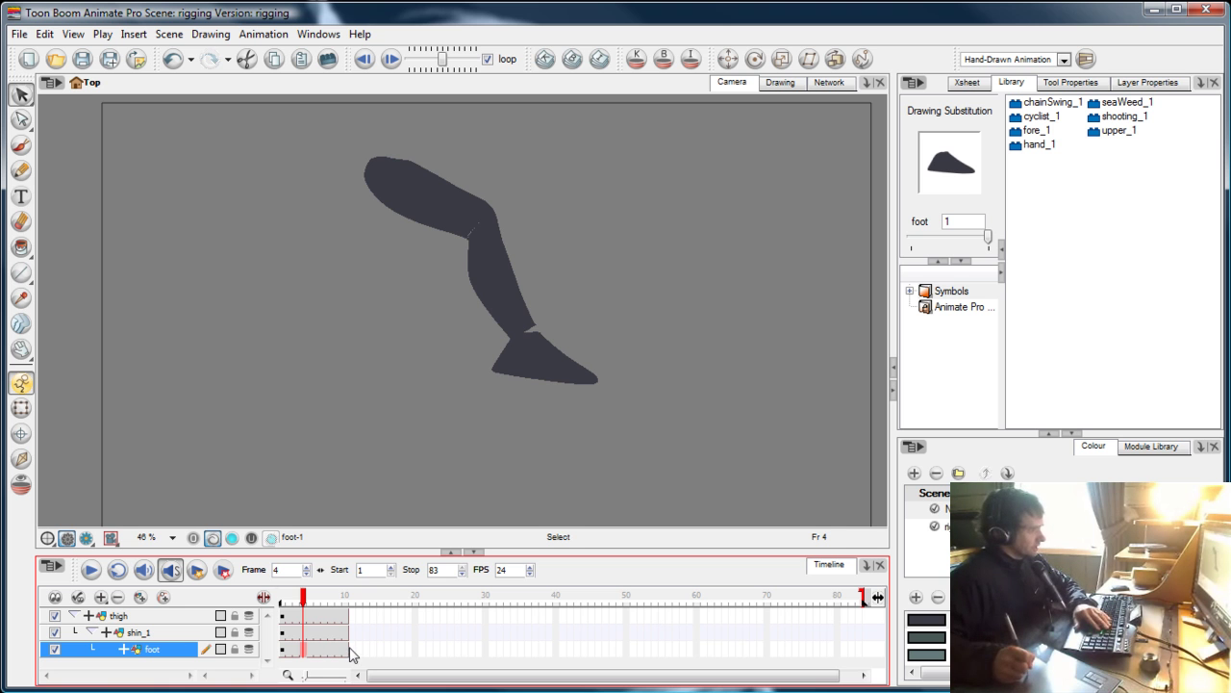
pyautogui.moveTo(350, 655); pyautogui.dragTo(300, 655)
pyautogui.press('Delete')
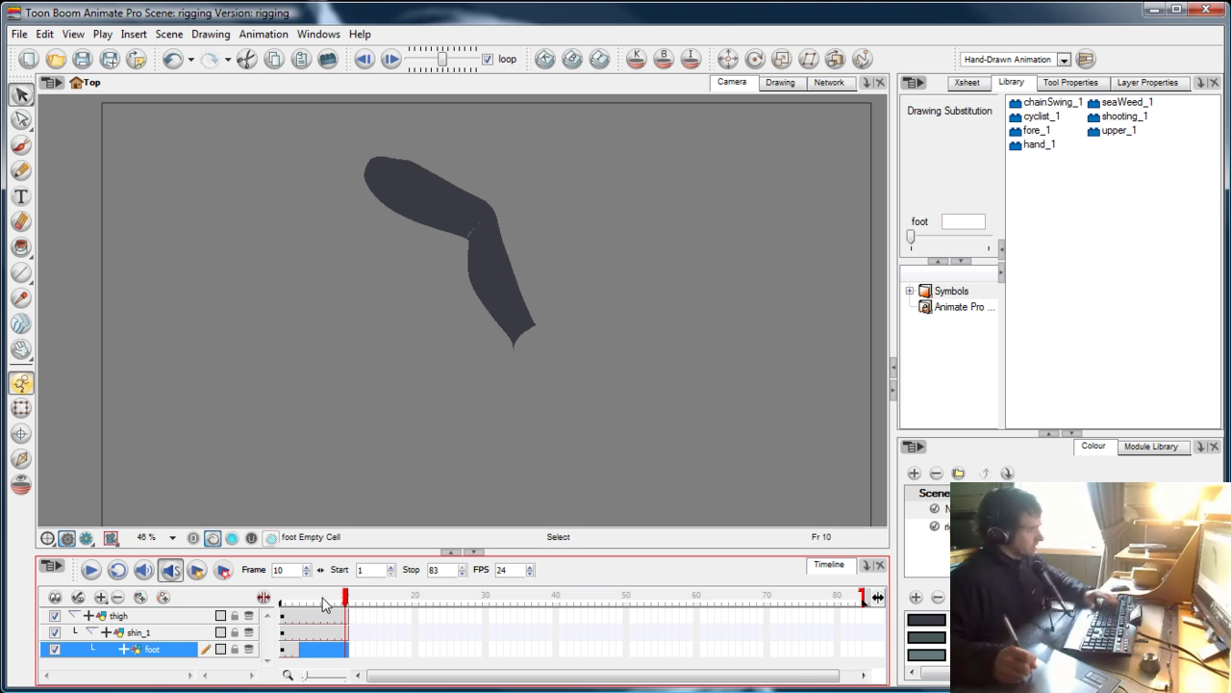
pyautogui.click(301, 650)
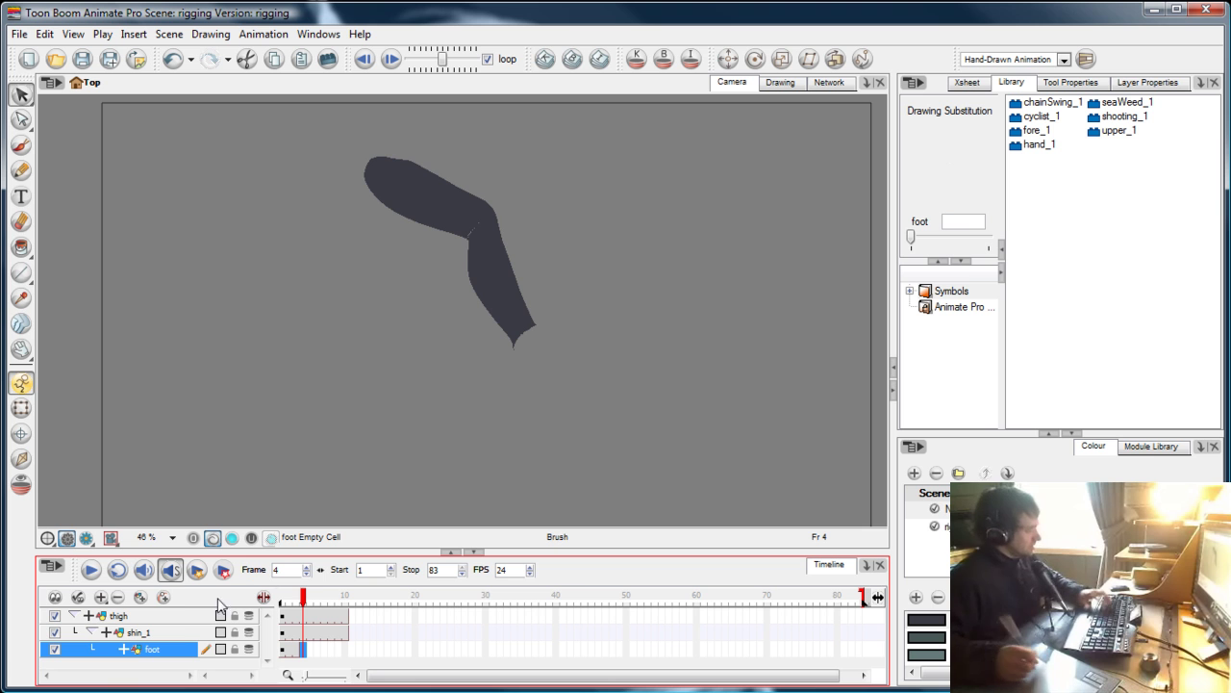
# Step: With onion skin on, draw and fill a downward-pointing second foot at frame 4
pyautogui.click(248, 650)
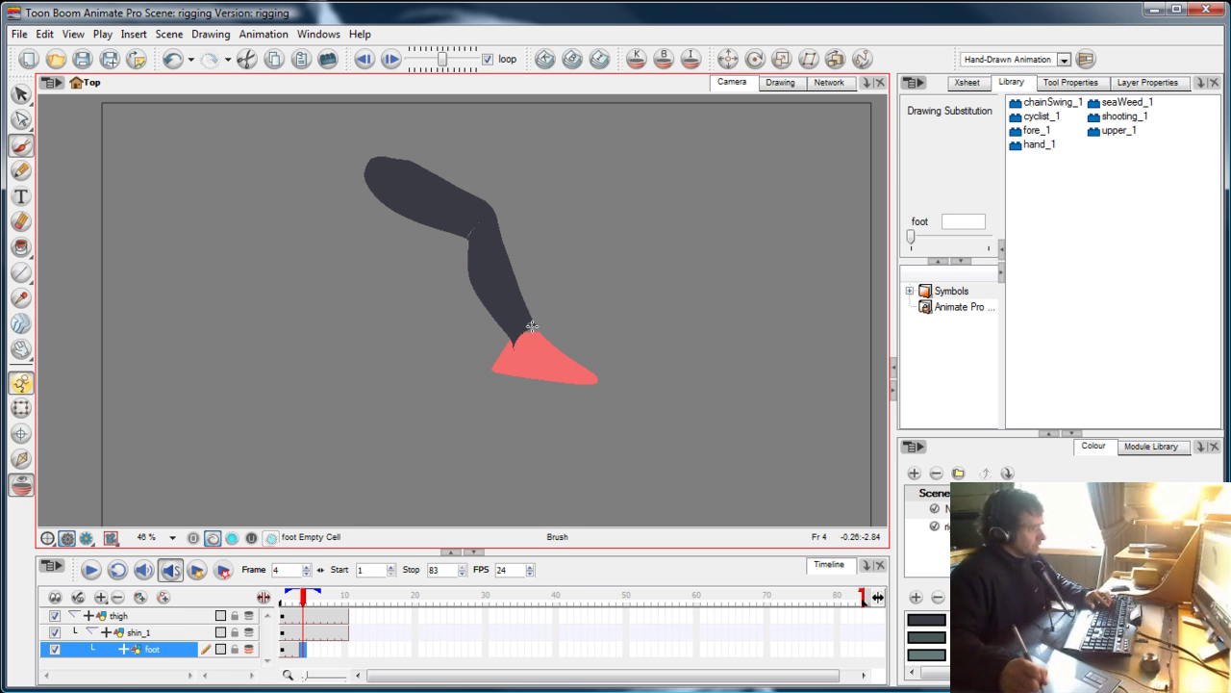
pyautogui.moveTo(557, 354); pyautogui.dragTo(577, 404)
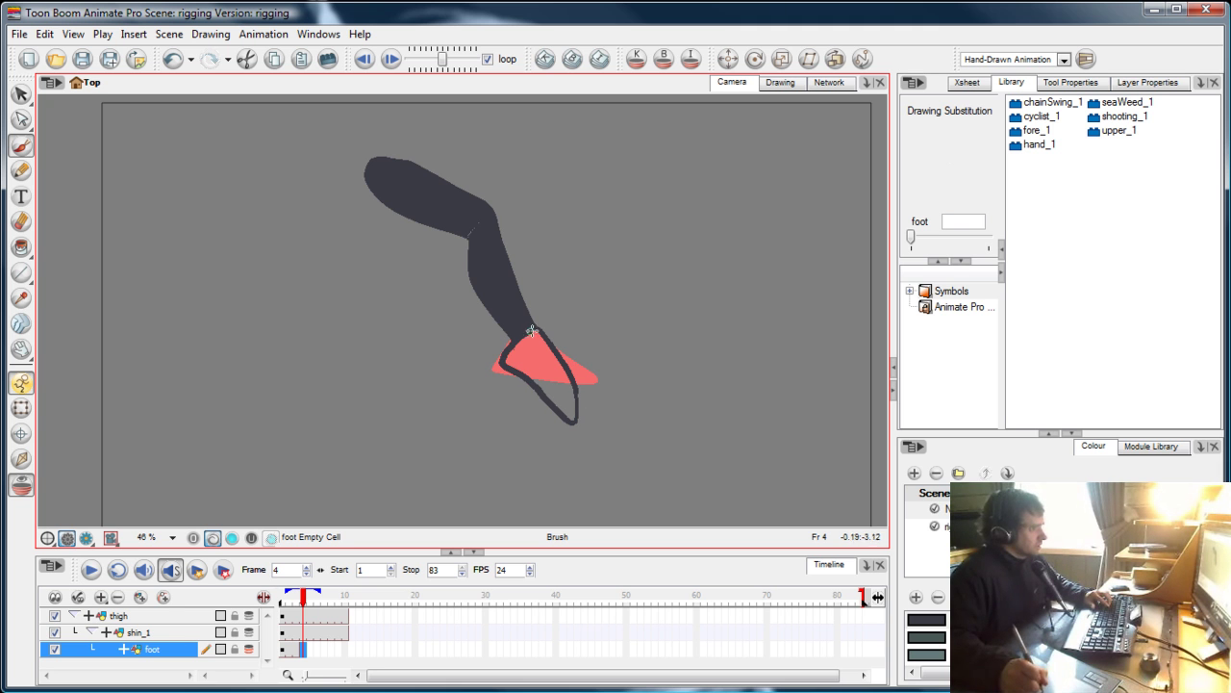
pyautogui.moveTo(532, 331); pyautogui.dragTo(532, 332)
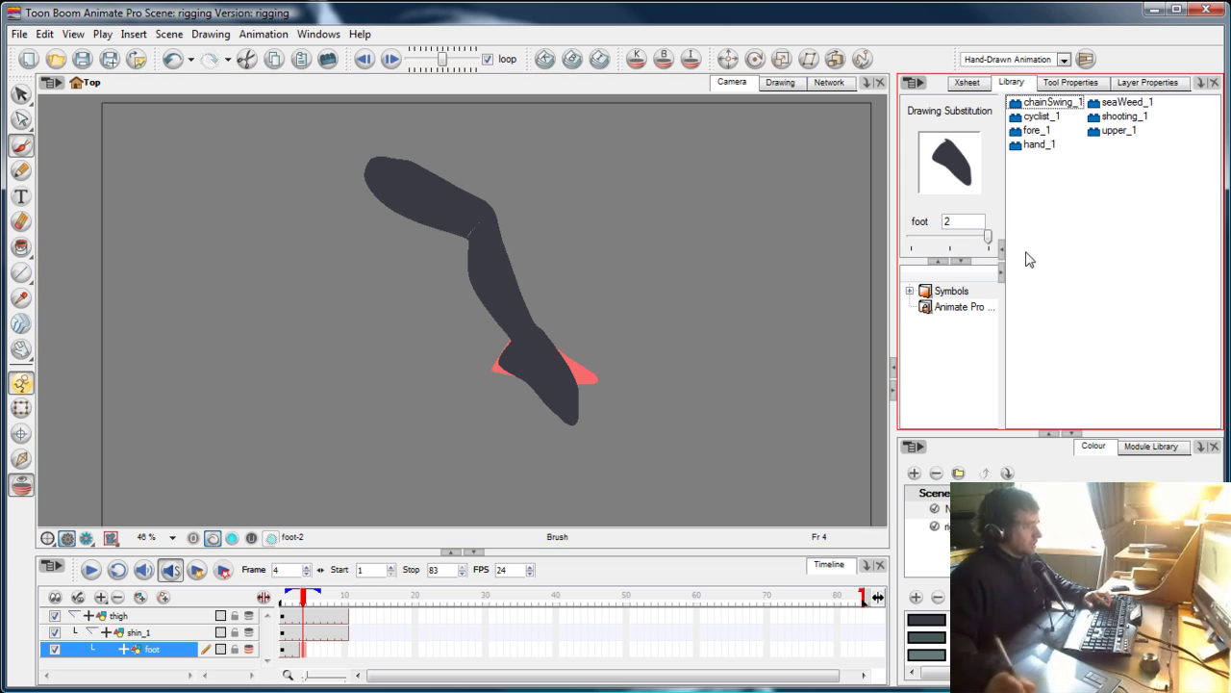
# Step: Substitute foot drawing 2 into frame 6, then move to the empty foot cell at frame 7
pyautogui.click(318, 650)
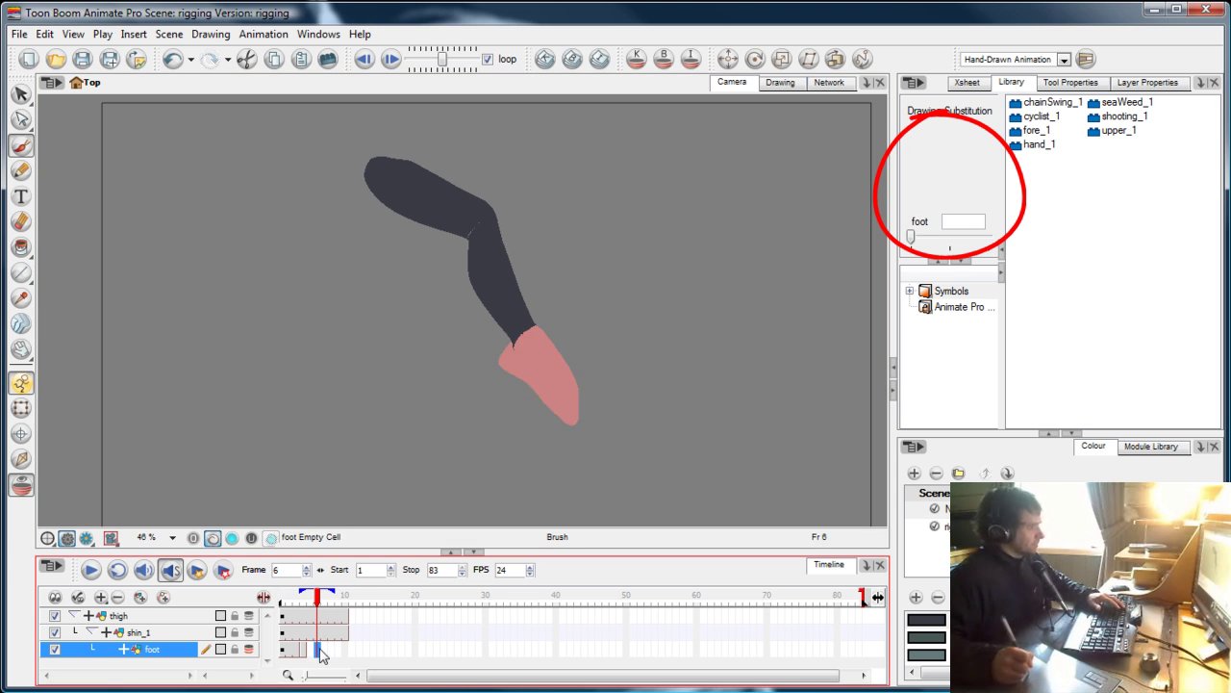
pyautogui.moveTo(911, 236); pyautogui.dragTo(987, 237)
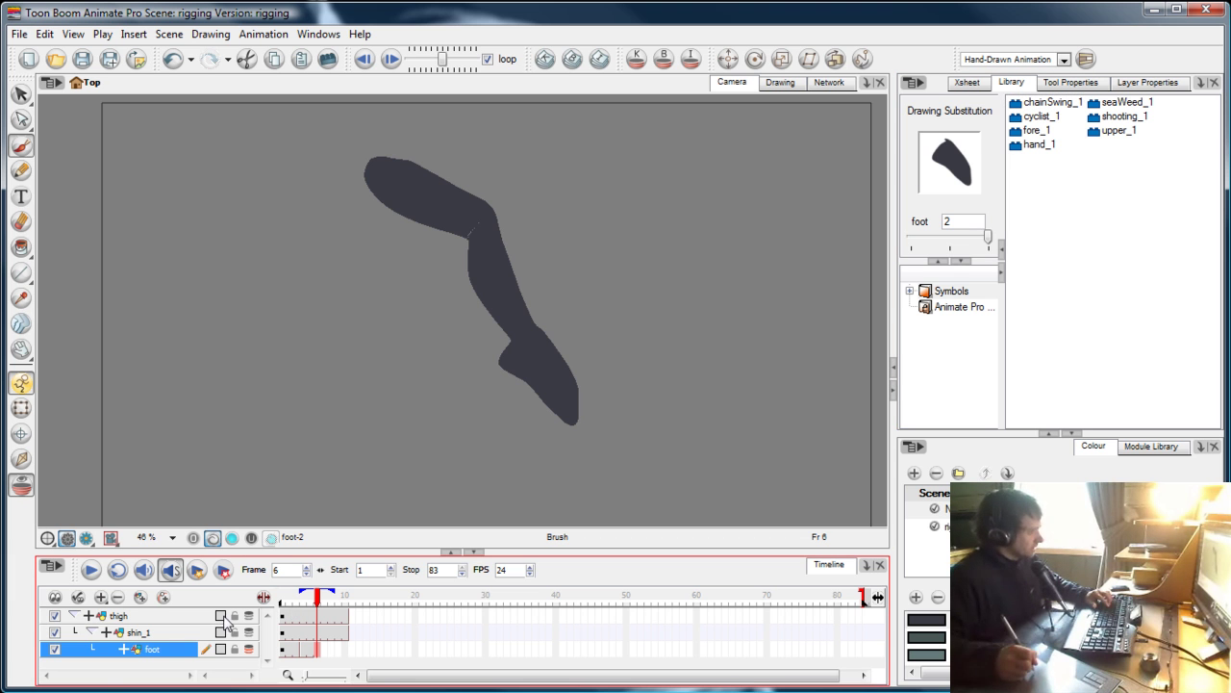
pyautogui.click(216, 602)
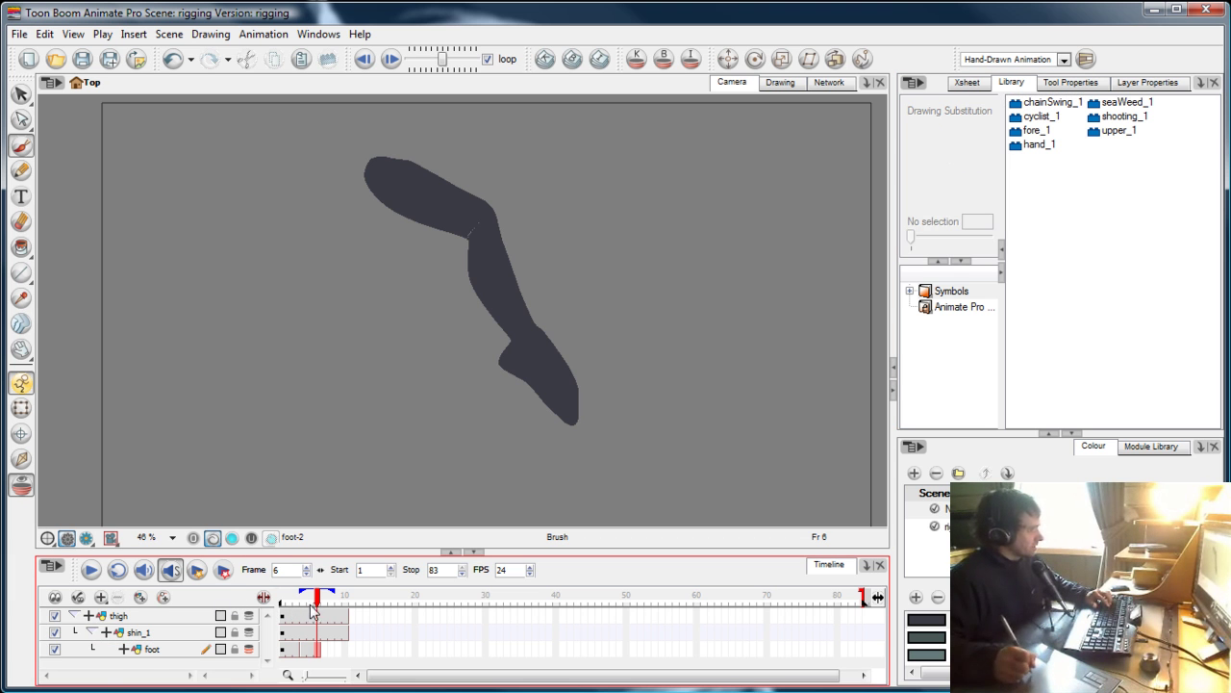
pyautogui.click(247, 649)
pyautogui.click(310, 598)
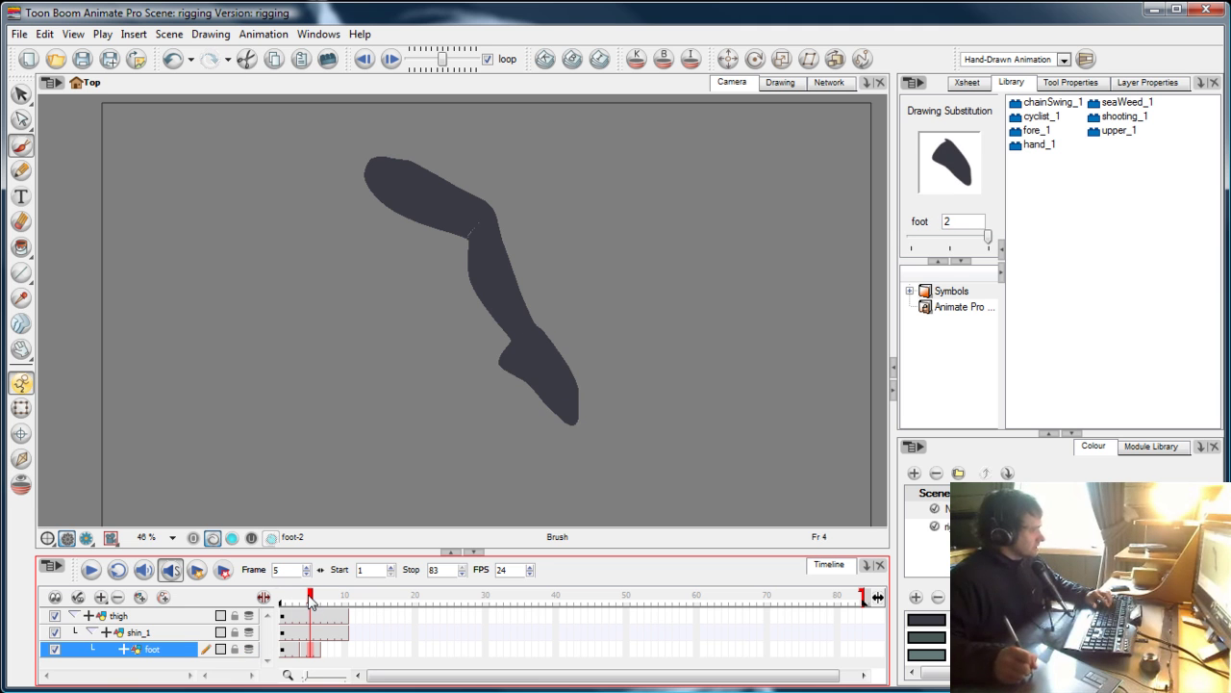
pyautogui.click(325, 651)
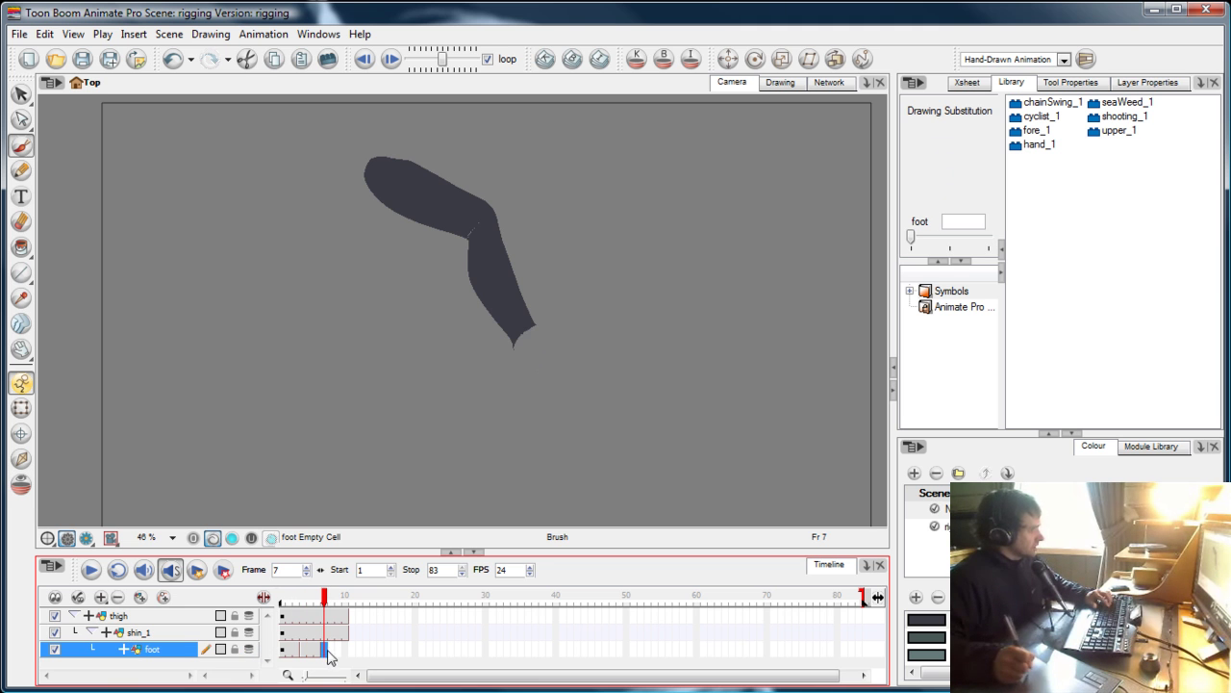
# Step: Paint the hand-shaped foot-3 solid dark over the pink, check it, and land on frame 10
pyautogui.click(248, 650)
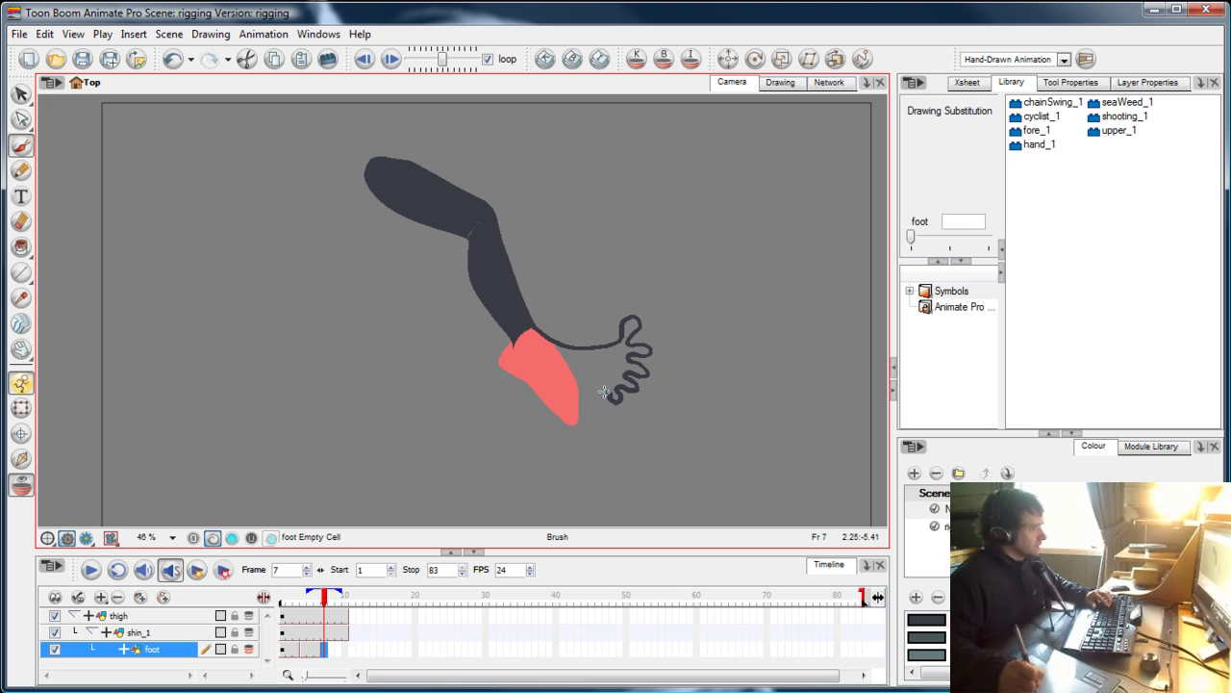
pyautogui.moveTo(579, 383)
pyautogui.mouseDown()
pyautogui.moveTo(520, 368)
pyautogui.moveTo(519, 336)
pyautogui.mouseUp()
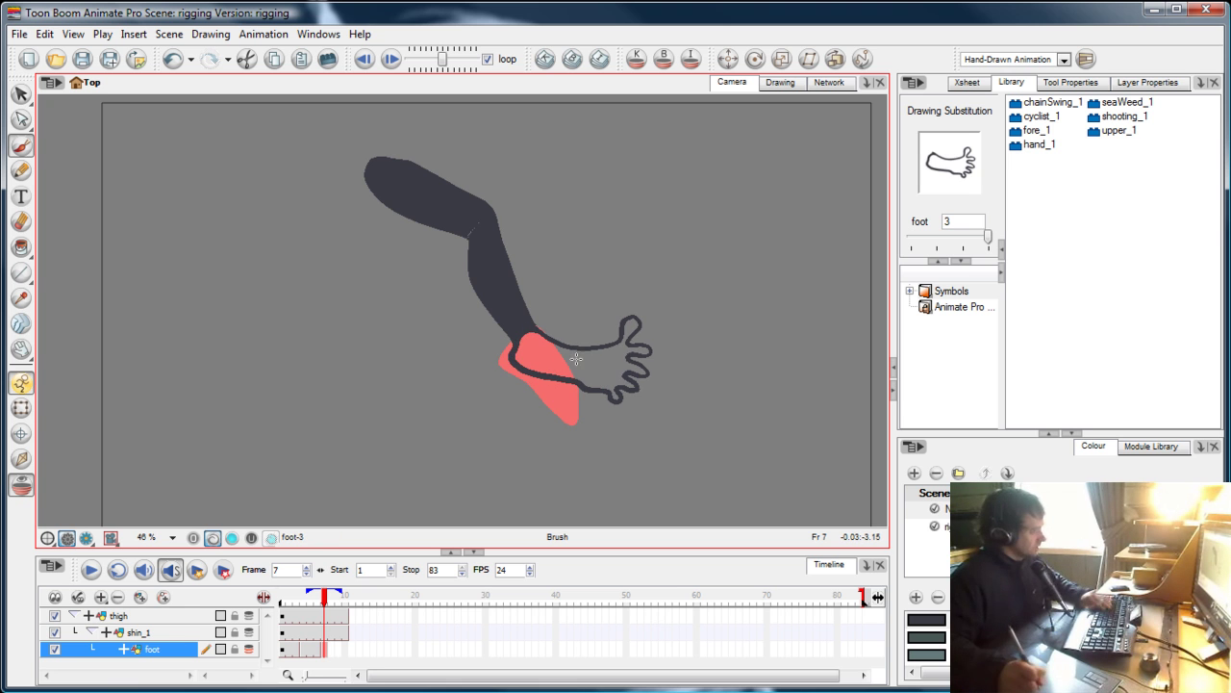
pyautogui.hotkey('alt', 's')
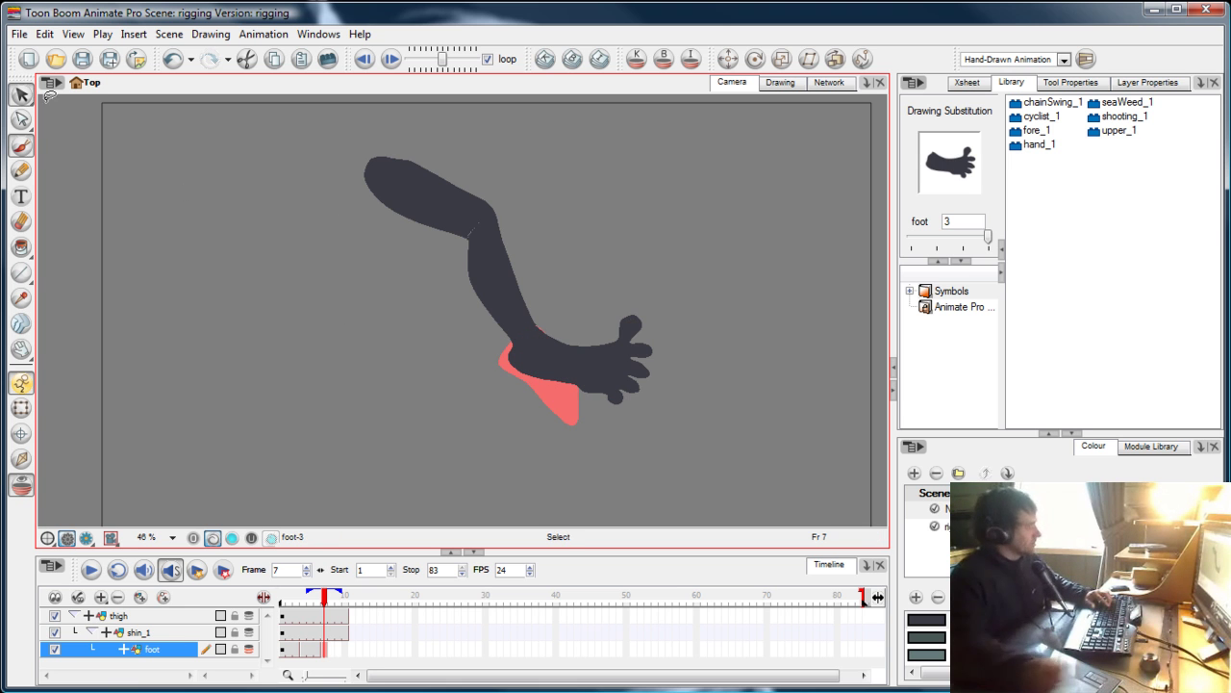
pyautogui.click(626, 332)
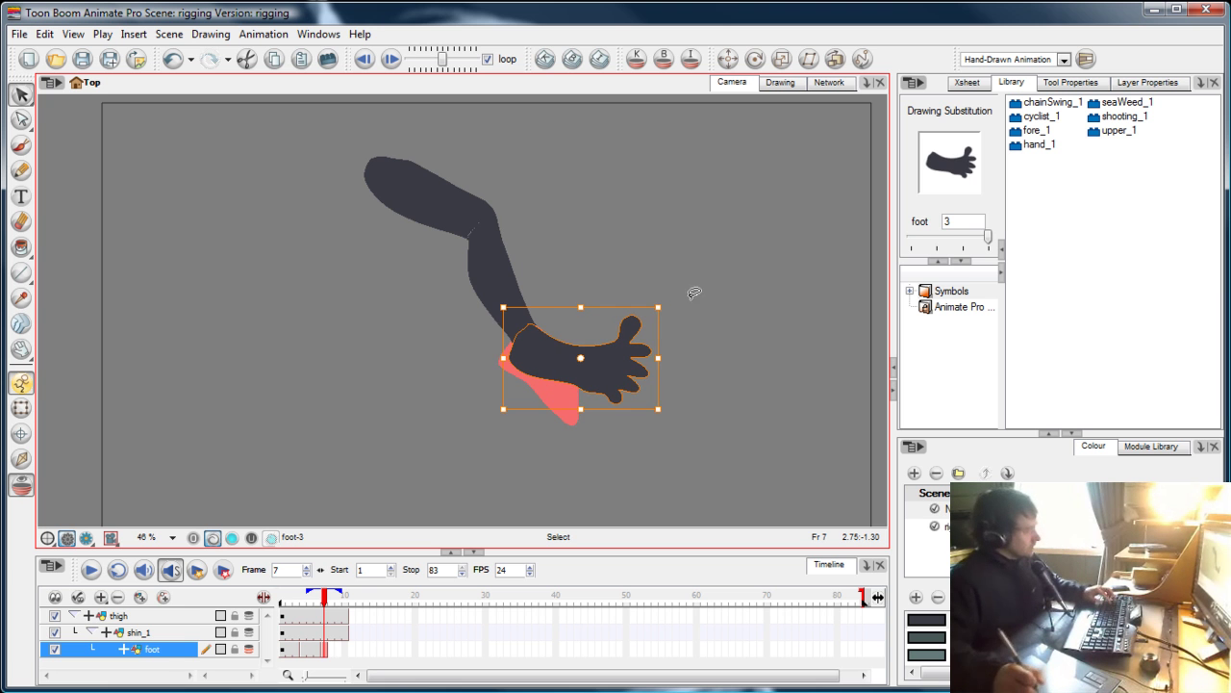
pyautogui.click(325, 664)
pyautogui.click(346, 655)
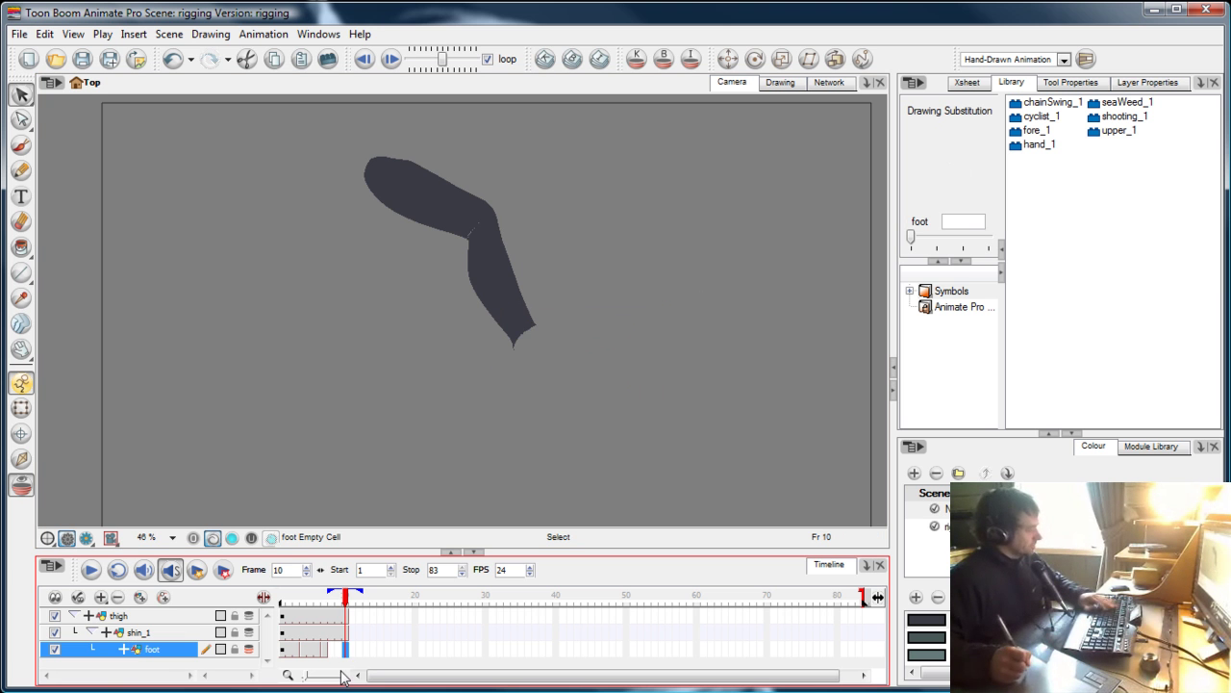
# Step: Swap the frame 4 foot to drawing 1 with the Drawing Substitution slider
pyautogui.click(248, 652)
pyautogui.moveTo(347, 598); pyautogui.dragTo(315, 601)
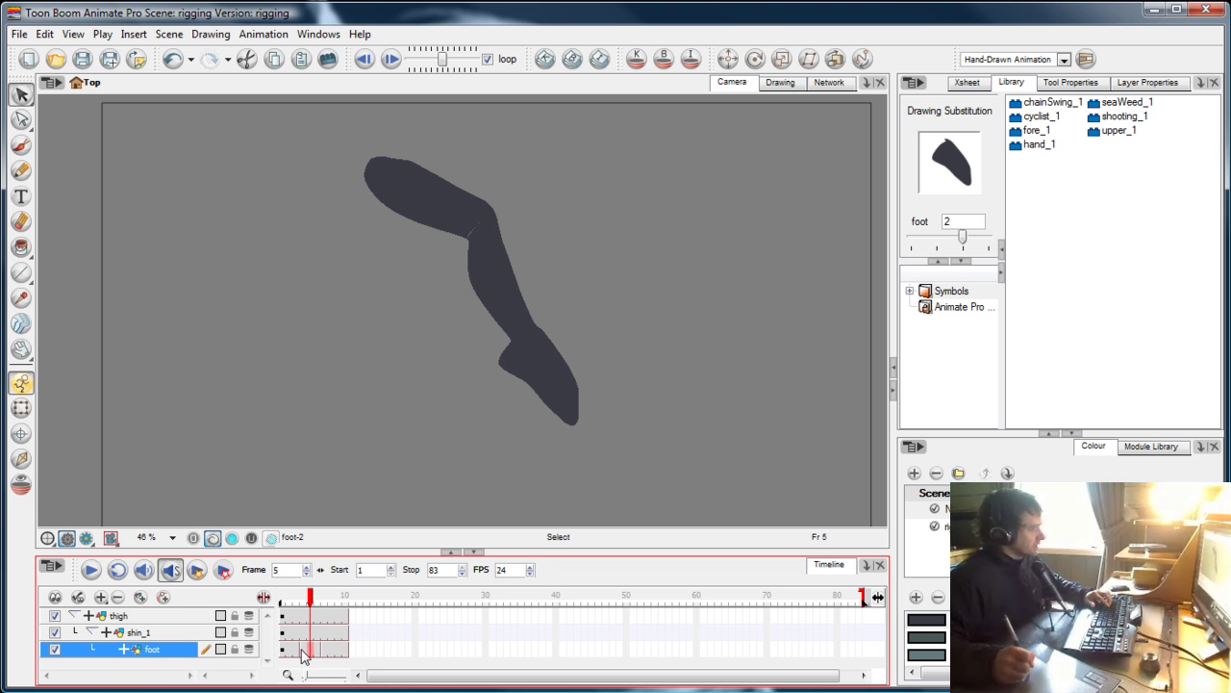
pyautogui.moveTo(303, 655)
pyautogui.mouseDown()
pyautogui.moveTo(292, 655)
pyautogui.moveTo(303, 655)
pyautogui.mouseUp()
pyautogui.click(865, 253)
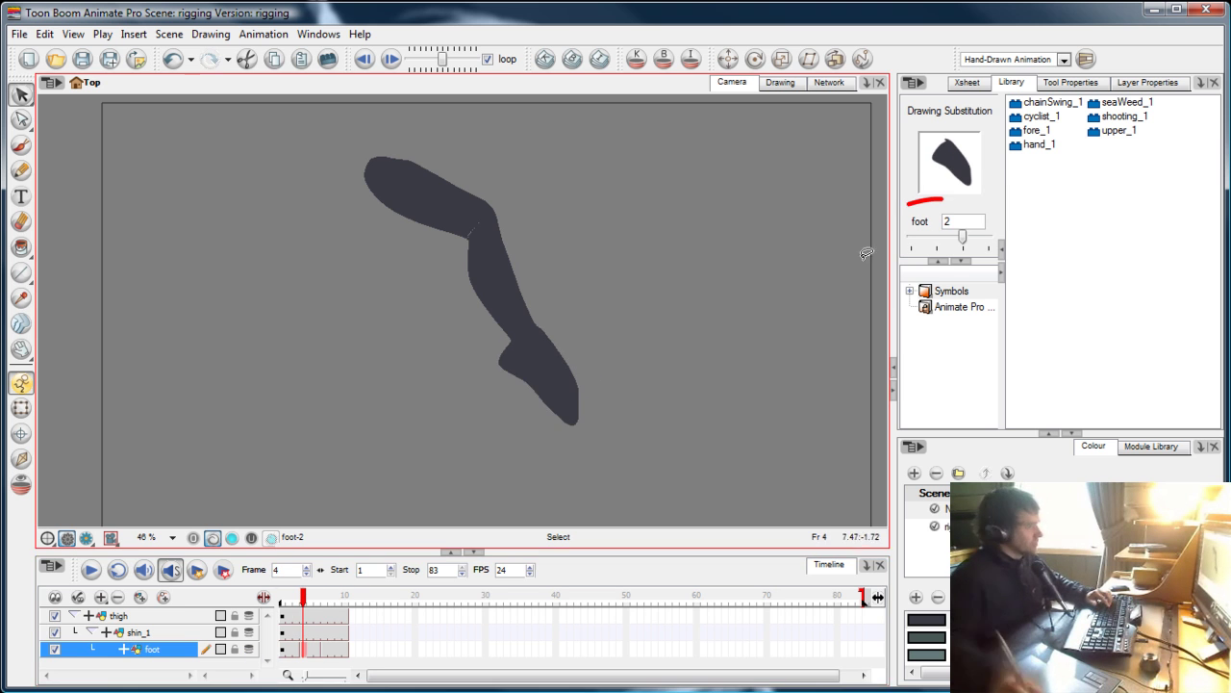
pyautogui.moveTo(962, 236); pyautogui.dragTo(936, 236)
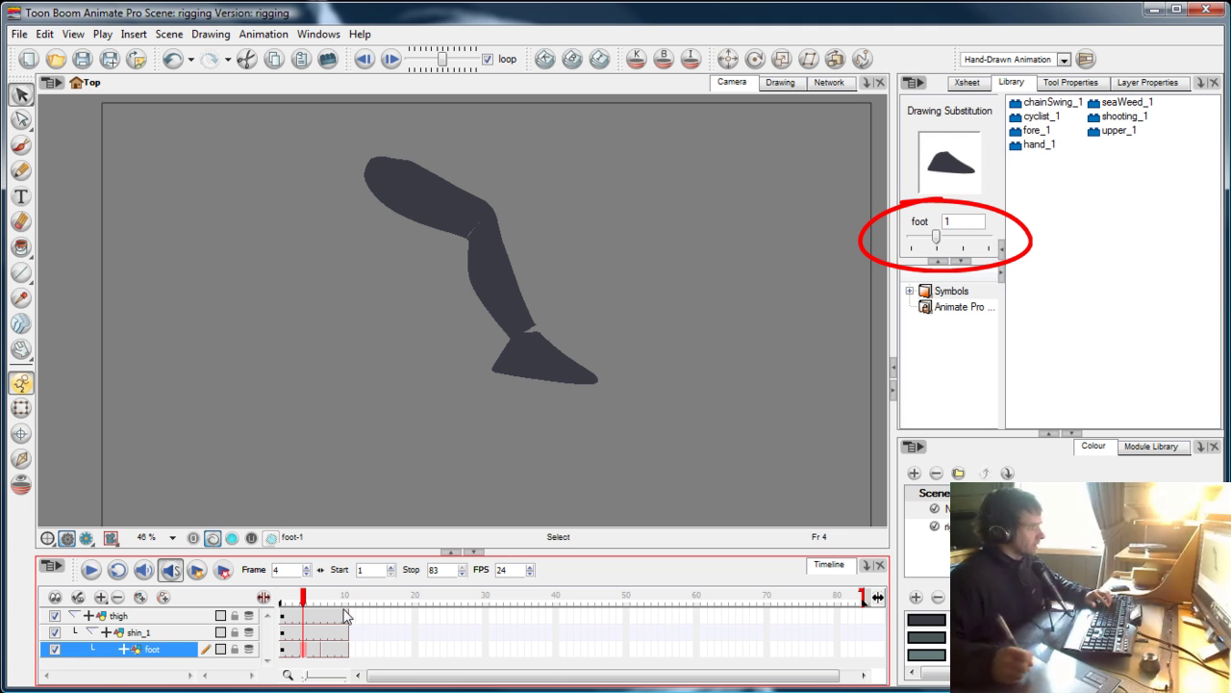
# Step: Review the foot poses and set frame 7's foot to drawing 1 as well
pyautogui.moveTo(308, 657)
pyautogui.mouseDown()
pyautogui.moveTo(294, 657)
pyautogui.moveTo(347, 660)
pyautogui.mouseUp()
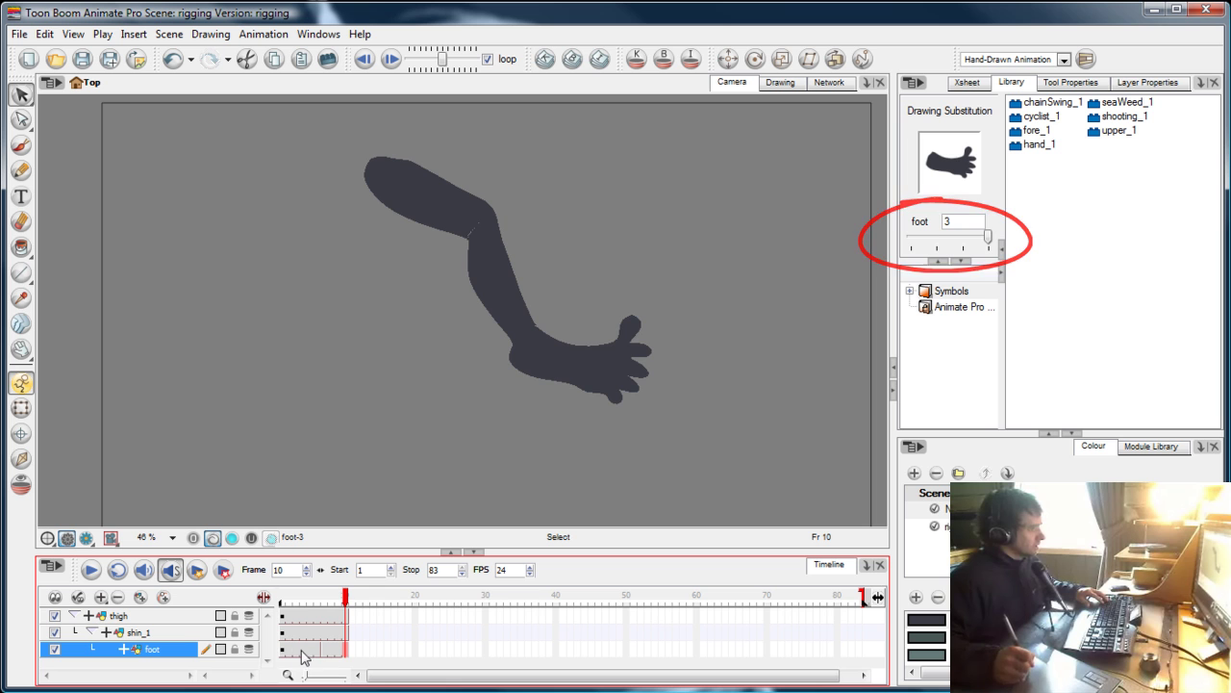
pyautogui.click(303, 658)
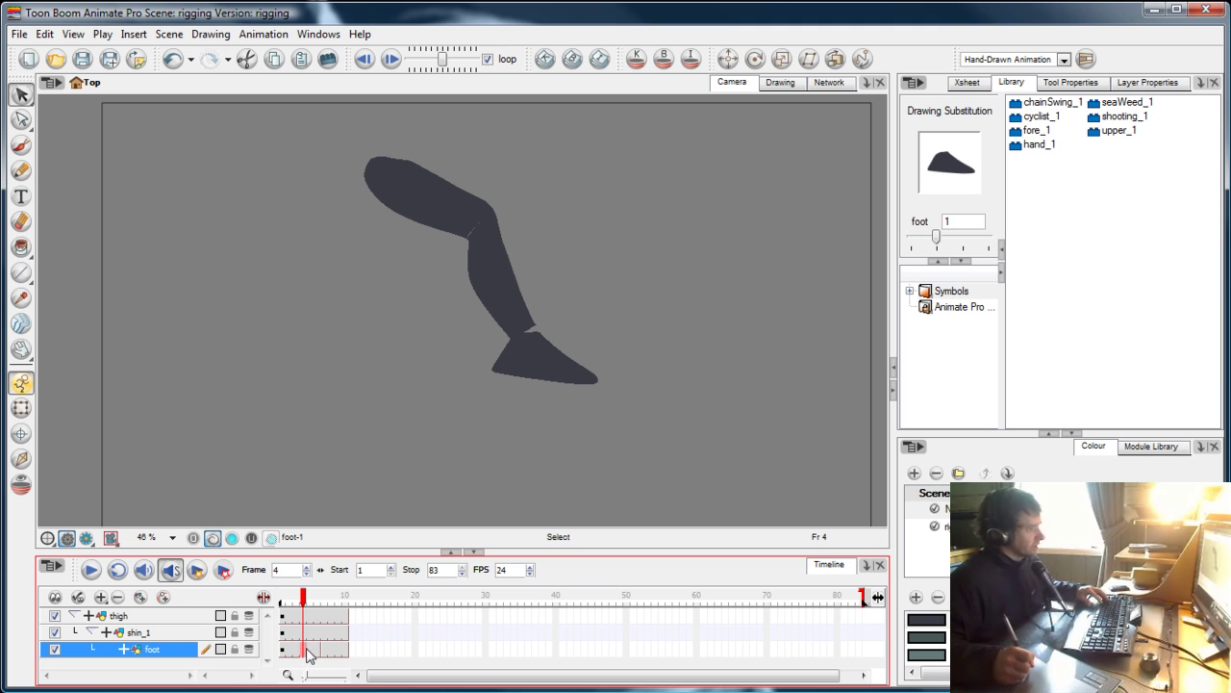
pyautogui.click(326, 655)
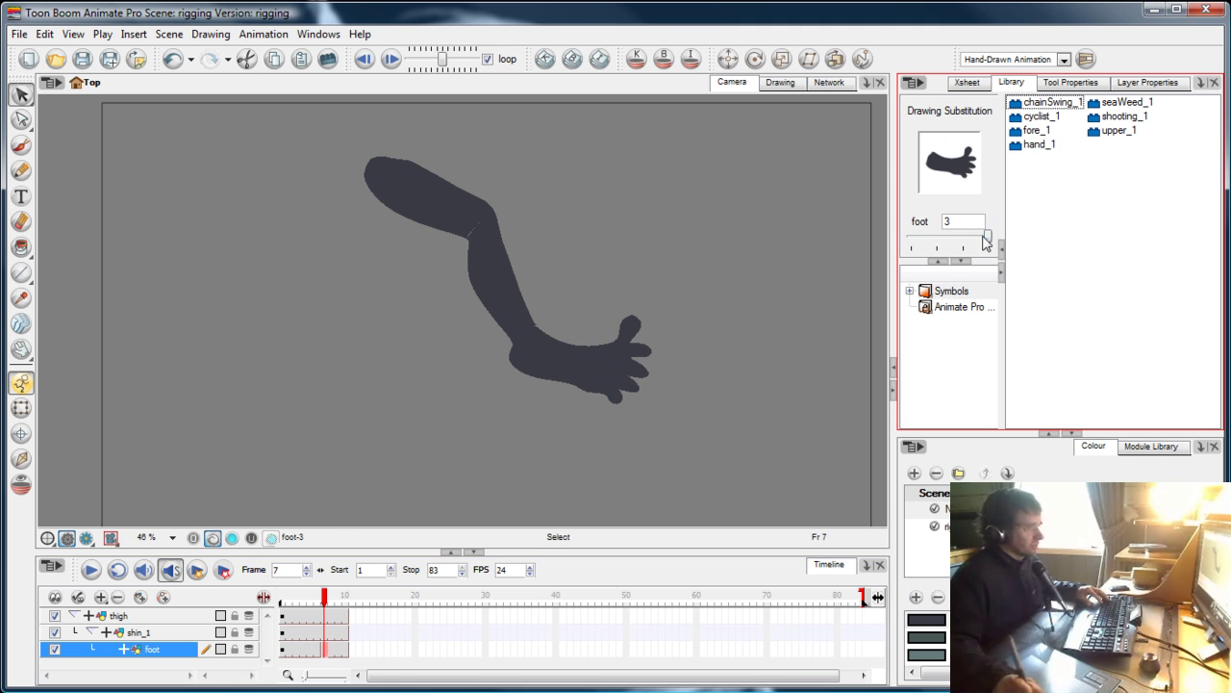
pyautogui.click(941, 242)
pyautogui.click(938, 242)
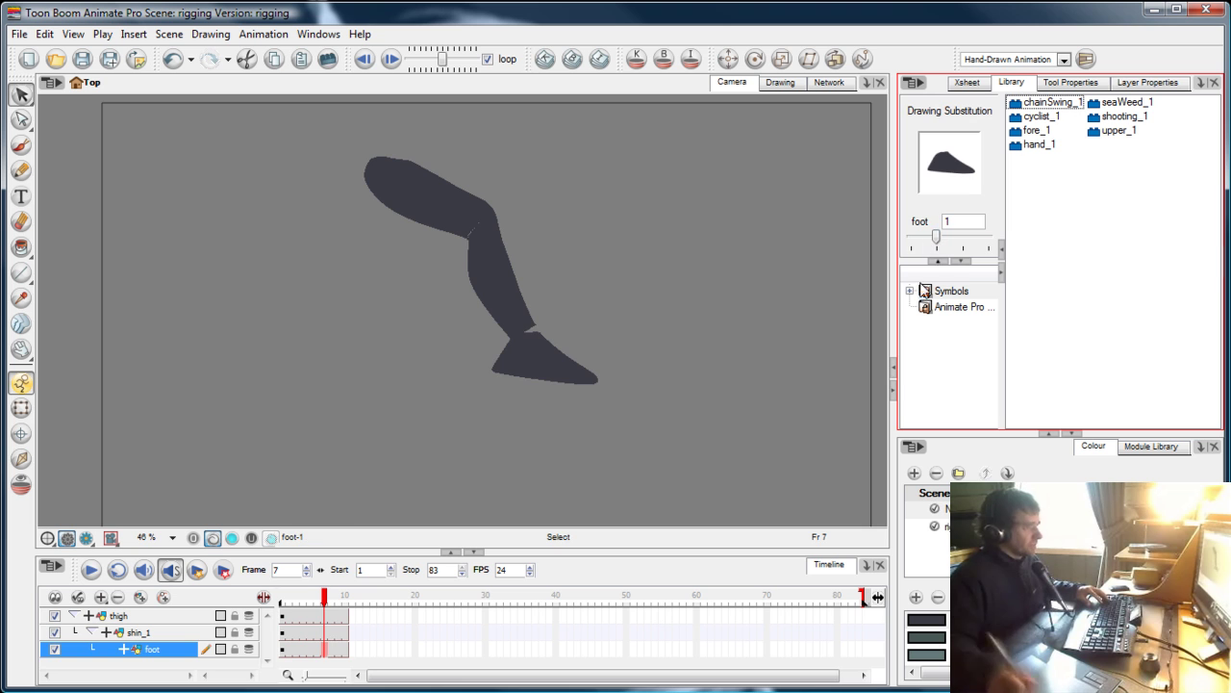
pyautogui.moveTo(273, 643); pyautogui.dragTo(314, 656)
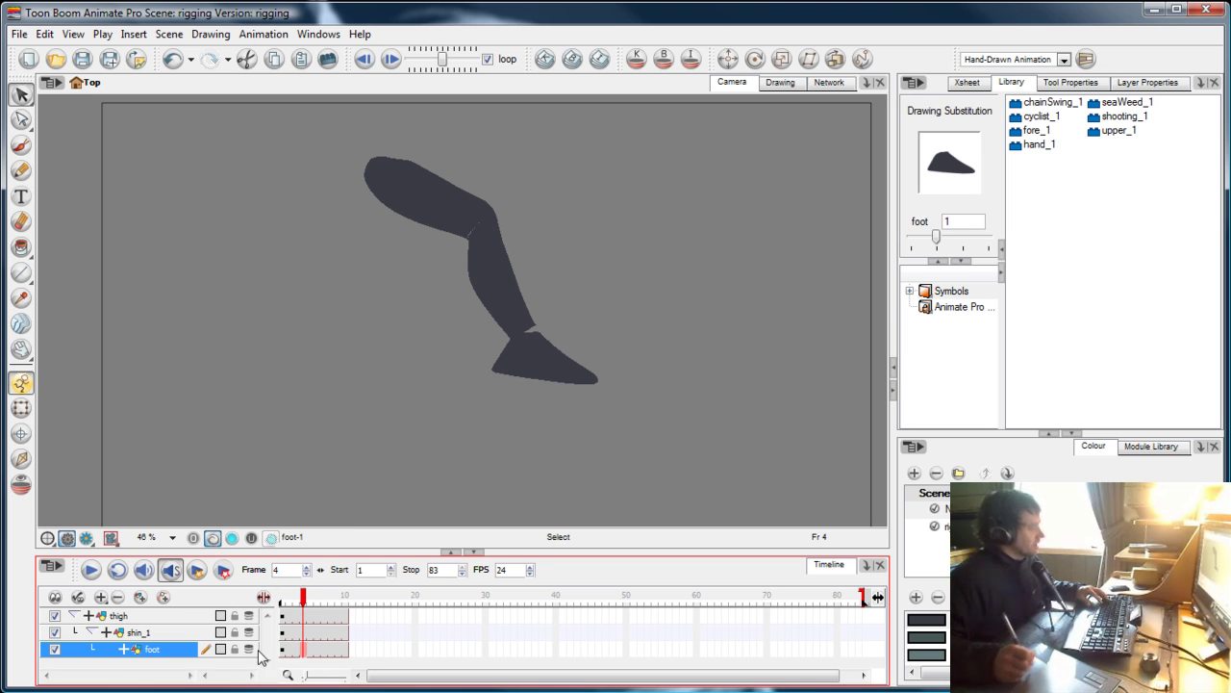
# Step: Substitute the hand drawing 3 for the foot at frame 4
pyautogui.press('Escape')
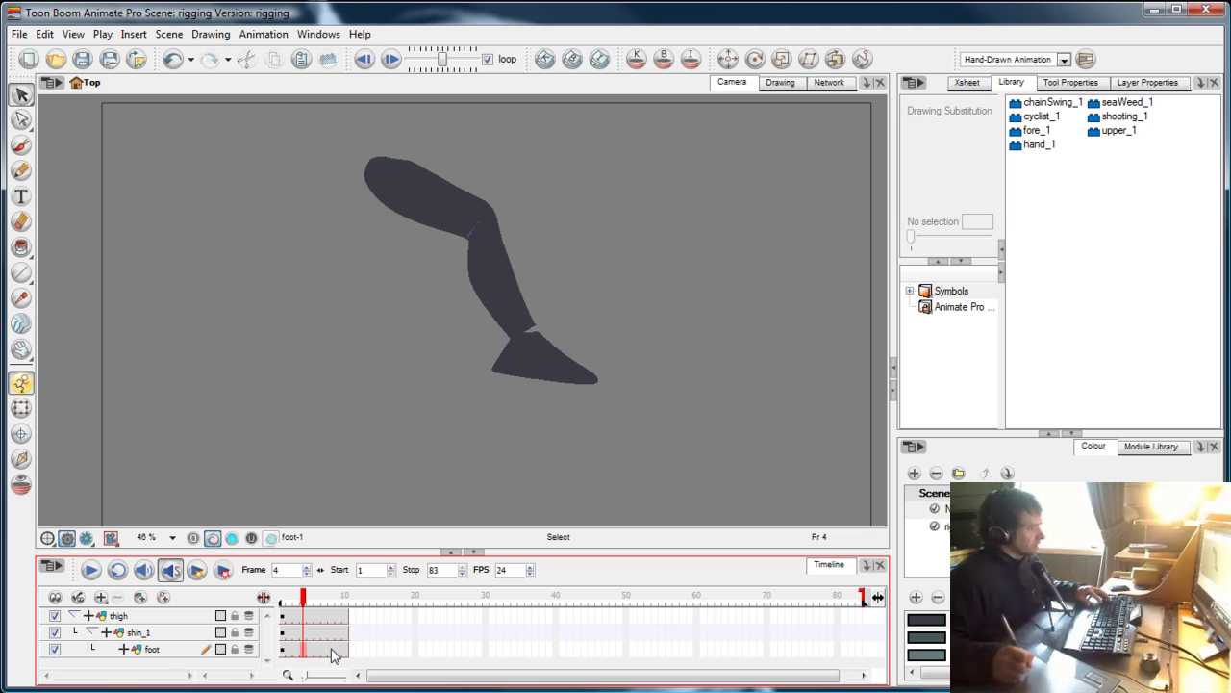
pyautogui.click(303, 652)
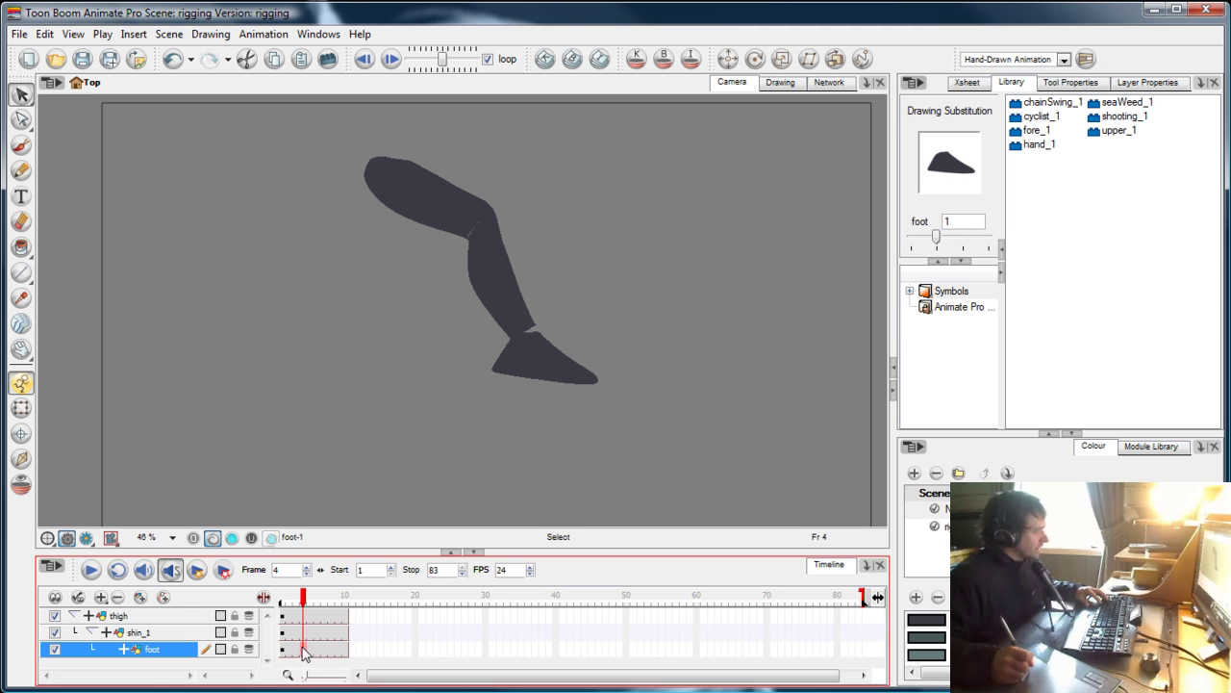
pyautogui.moveTo(945, 242); pyautogui.dragTo(989, 240)
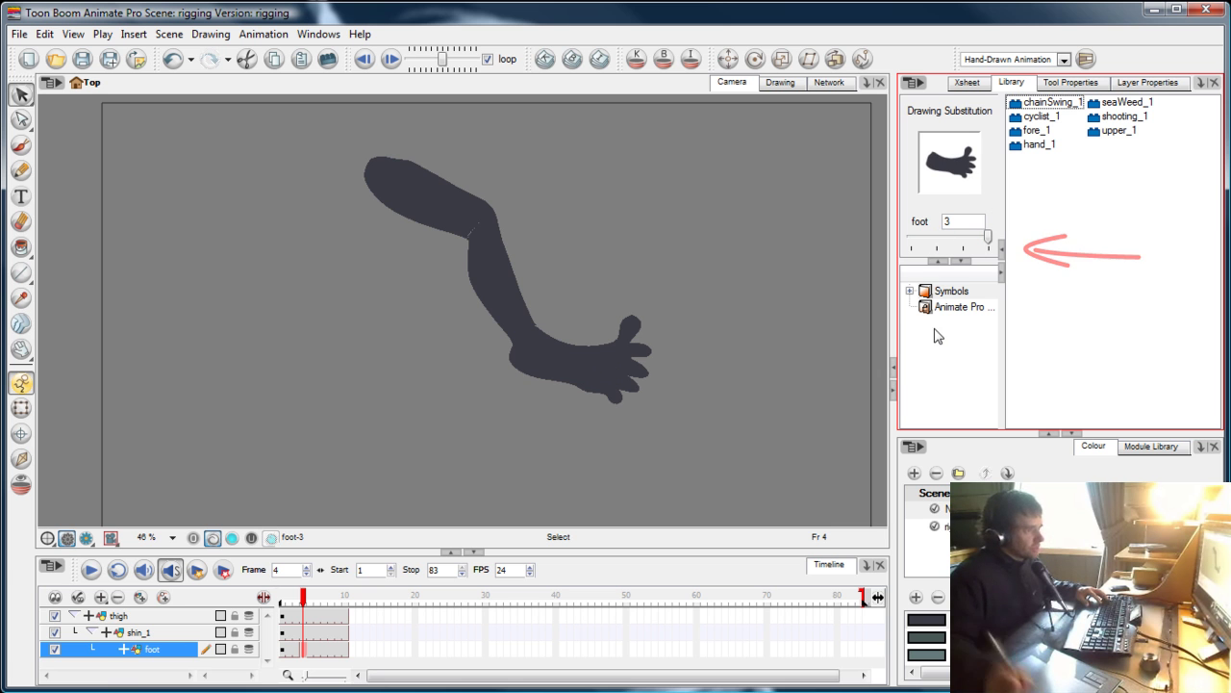
# Step: Set frame 7's foot to drawing 2, then scrub back to frame 1
pyautogui.click(331, 650)
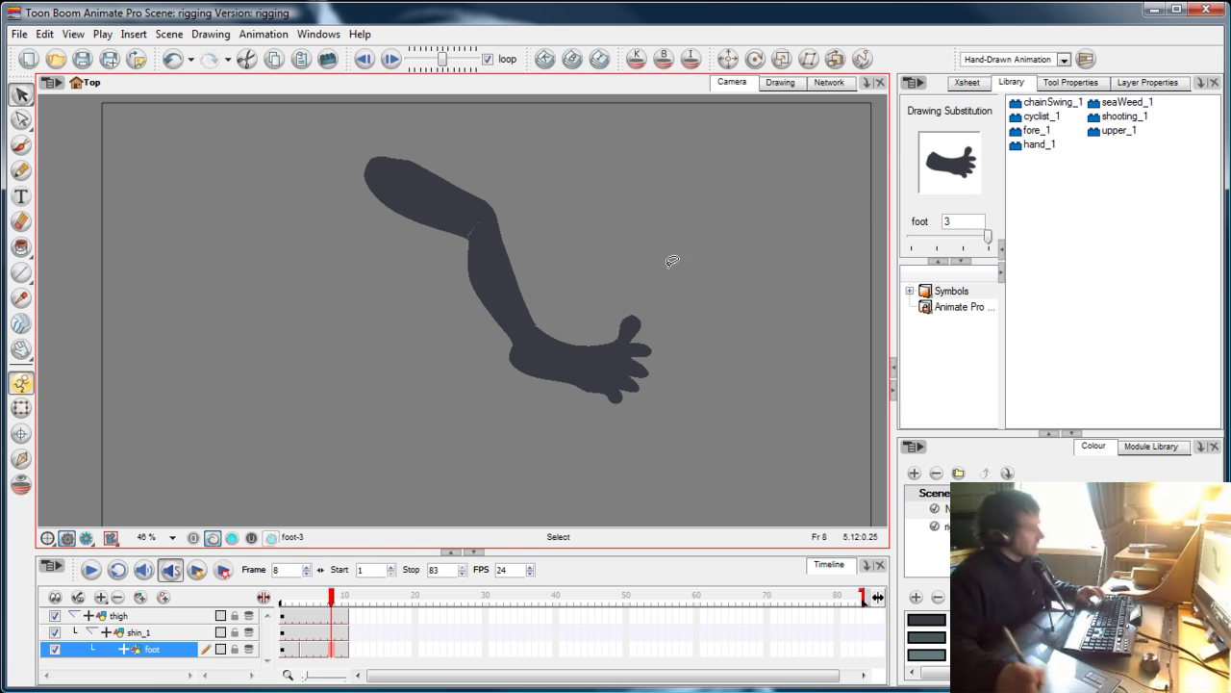
pyautogui.click(324, 653)
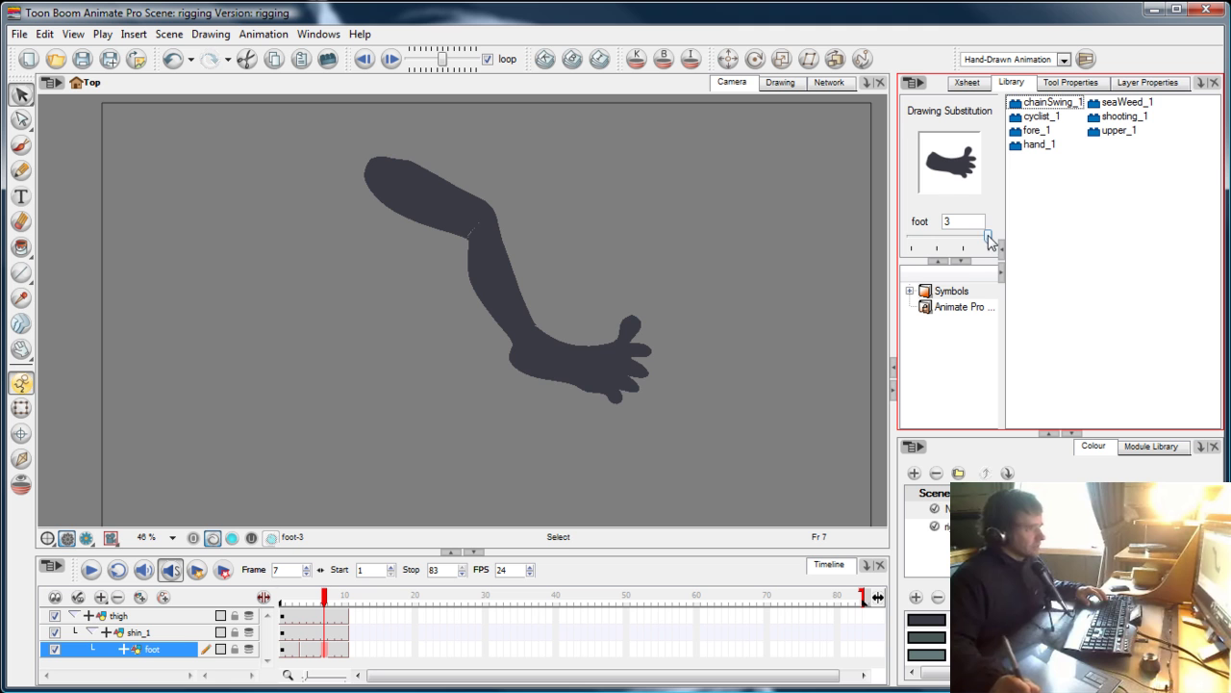
pyautogui.moveTo(988, 236); pyautogui.dragTo(965, 236)
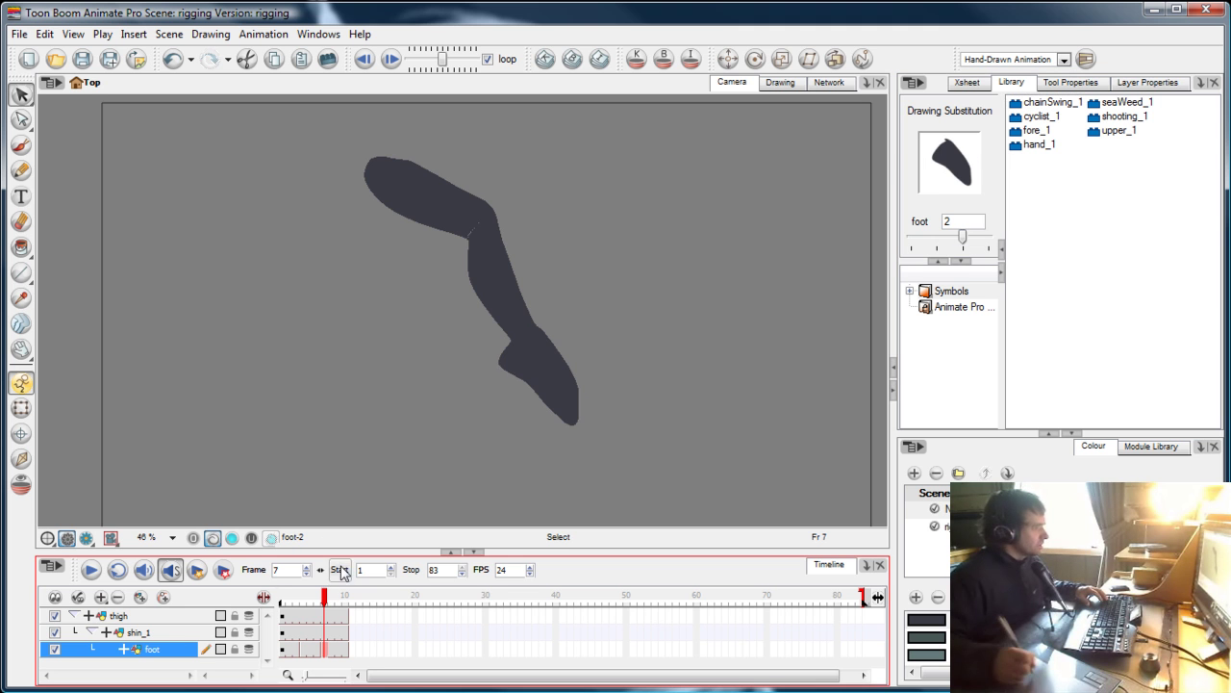
pyautogui.moveTo(323, 599); pyautogui.dragTo(281, 599)
pyautogui.click(221, 600)
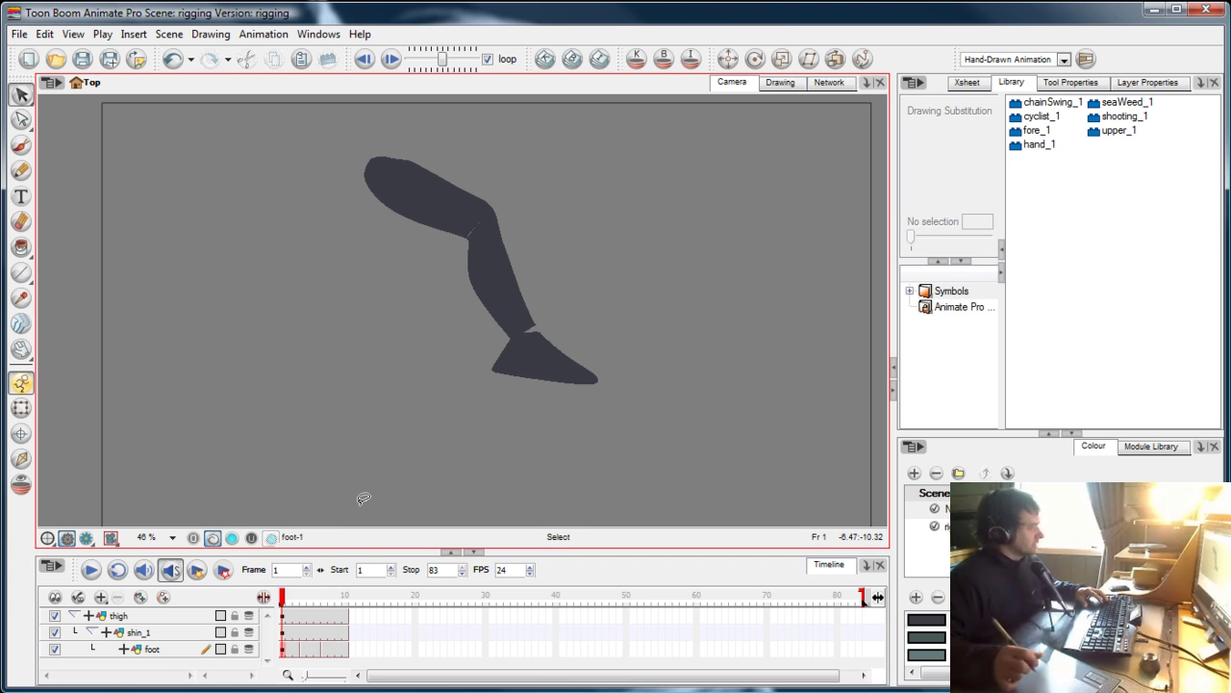
# Step: Show the hand-shaped foot-3 at frame 5, ending back on the Select tool with nothing selected
pyautogui.click(310, 649)
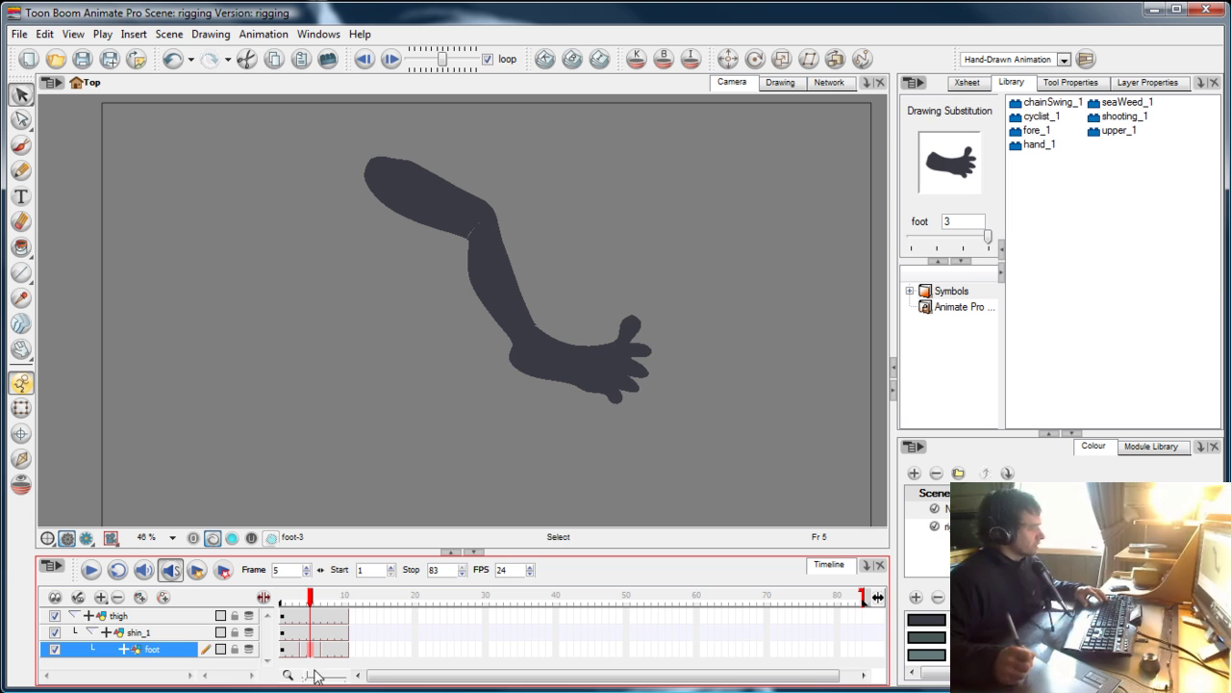
pyautogui.click(728, 59)
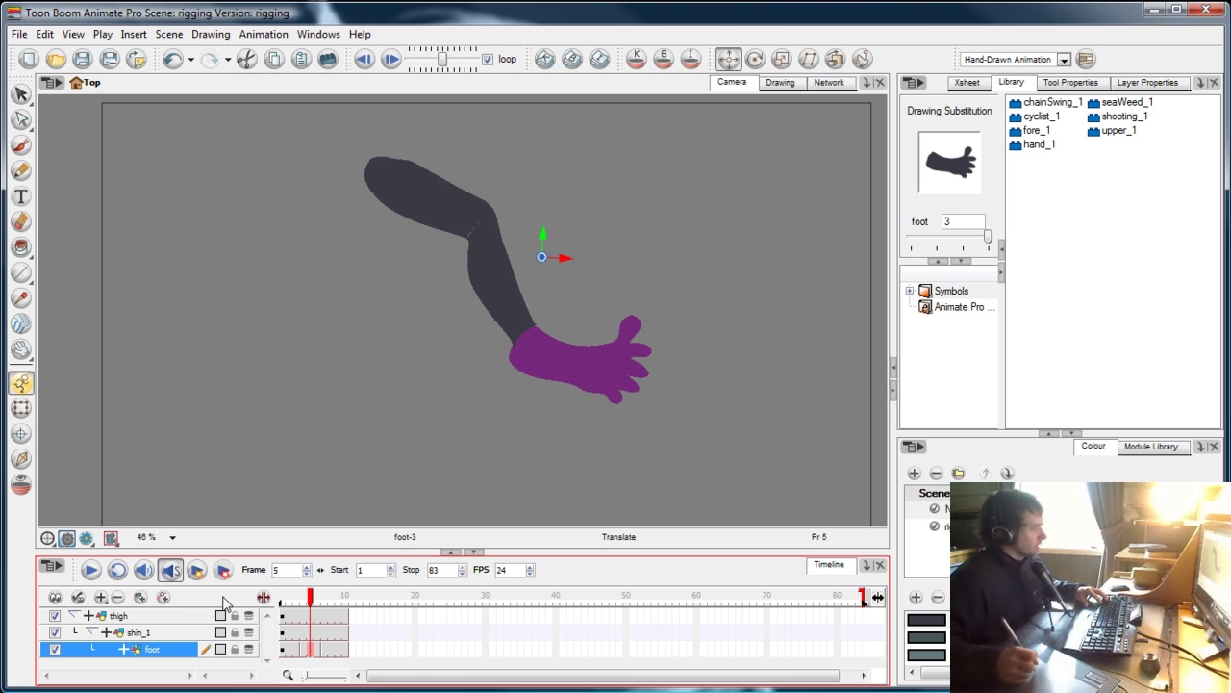
pyautogui.click(224, 603)
pyautogui.moveTo(311, 598)
pyautogui.mouseDown()
pyautogui.moveTo(288, 598)
pyautogui.moveTo(324, 599)
pyautogui.moveTo(298, 602)
pyautogui.moveTo(314, 613)
pyautogui.mouseUp()
pyautogui.click(308, 653)
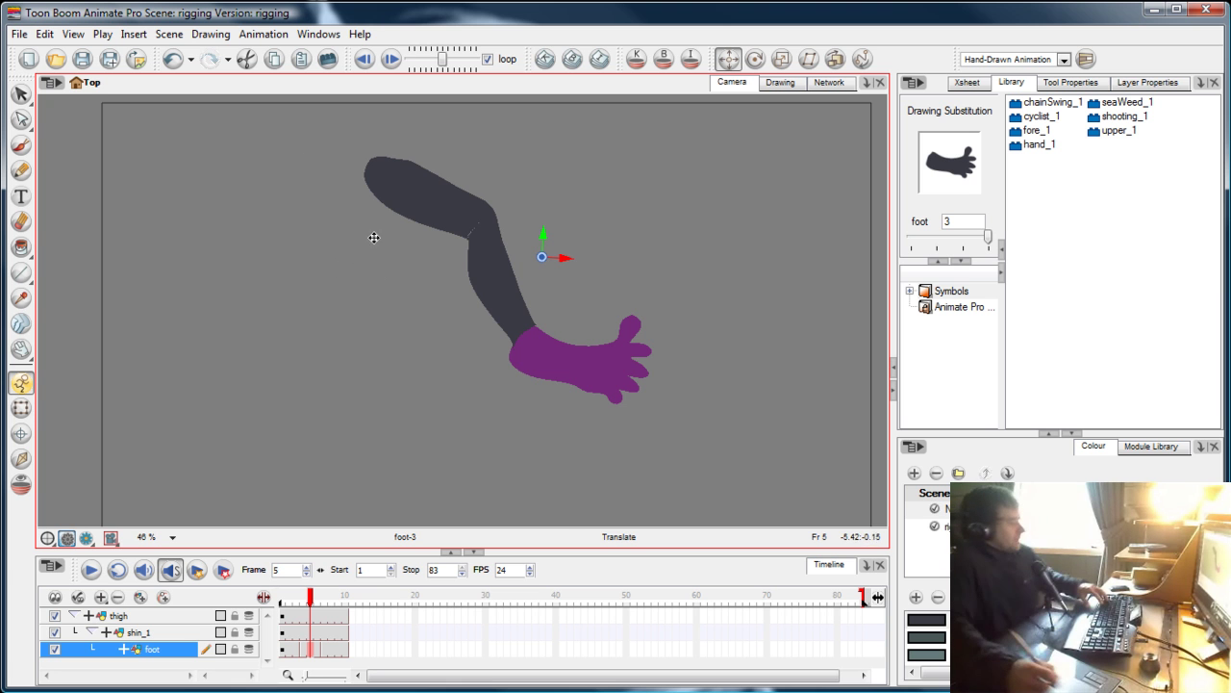
pyautogui.click(21, 93)
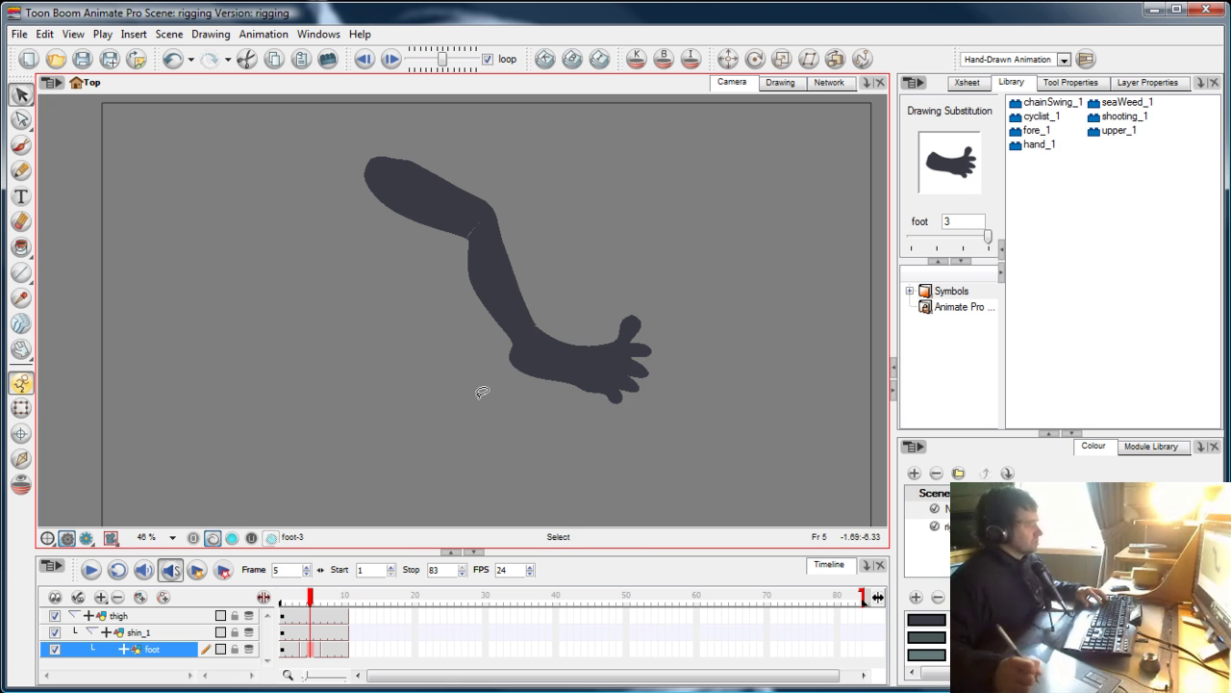
pyautogui.click(220, 612)
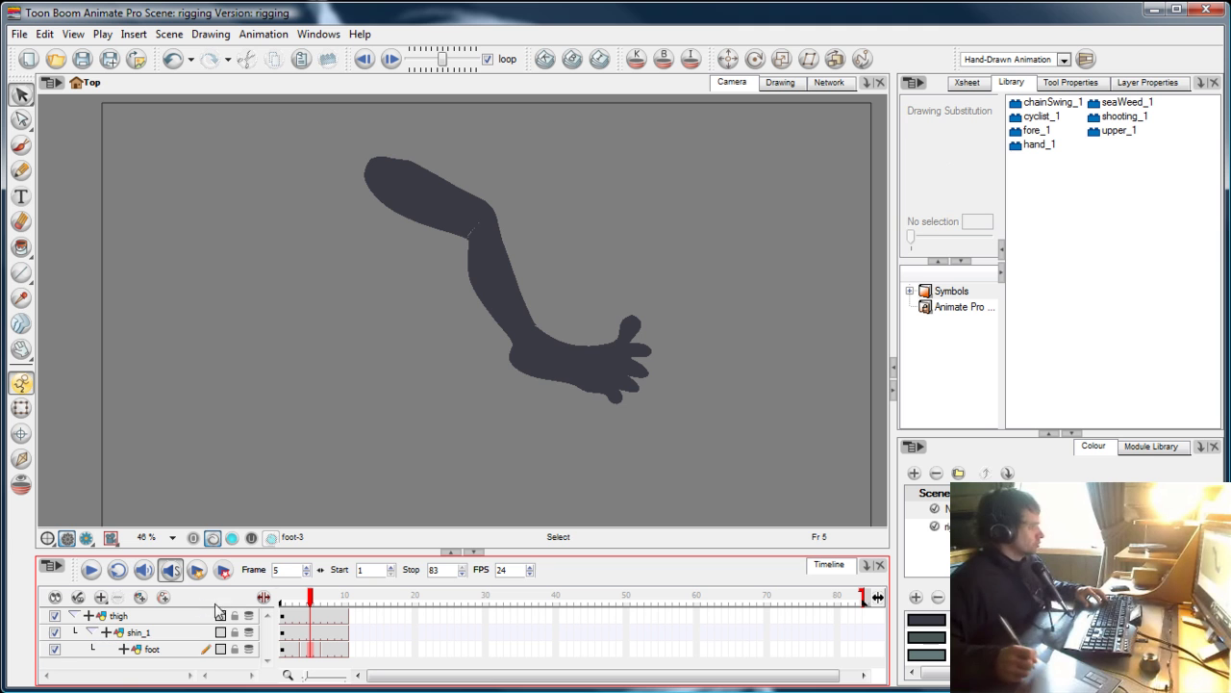